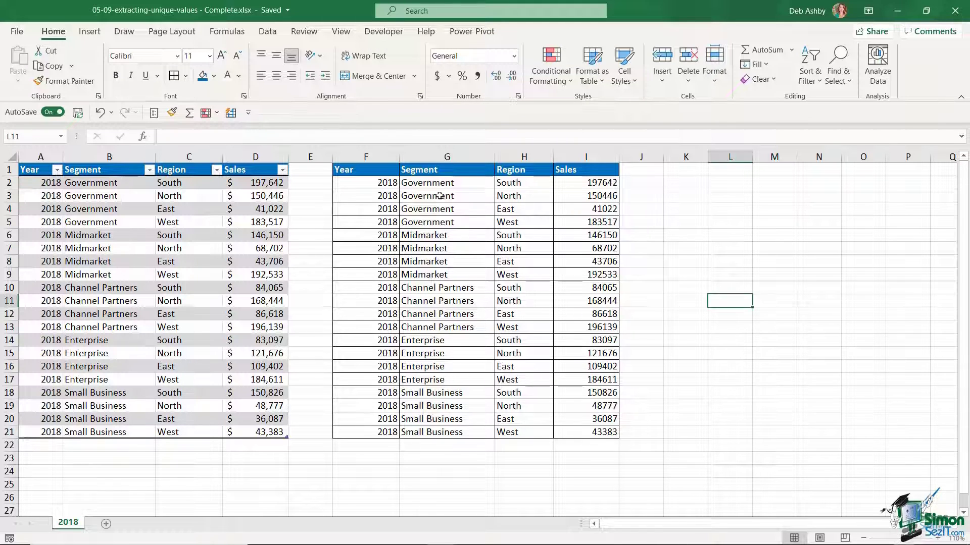
Inspect the Segment values in G2:G21 and the left sales table's design settings and name
drag(440, 184, 435, 430)
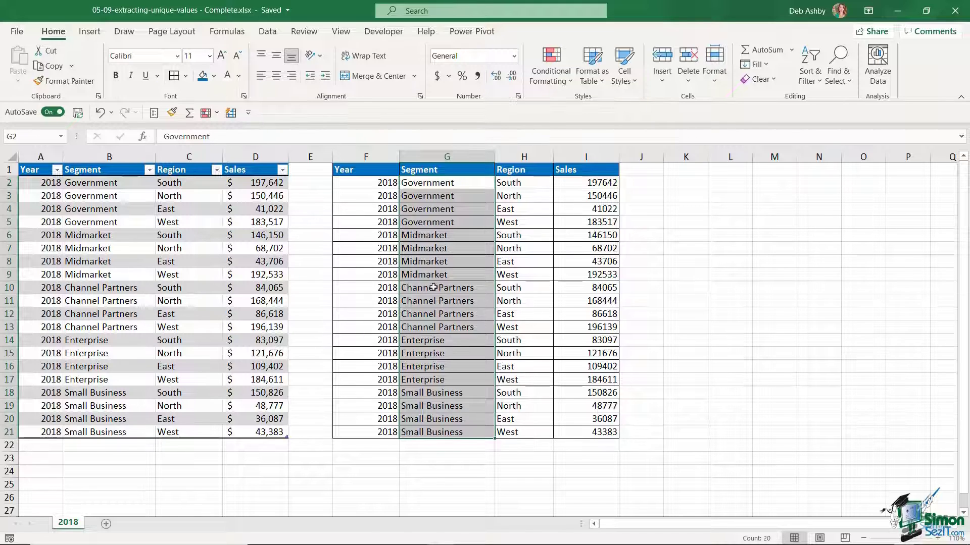
click(685, 300)
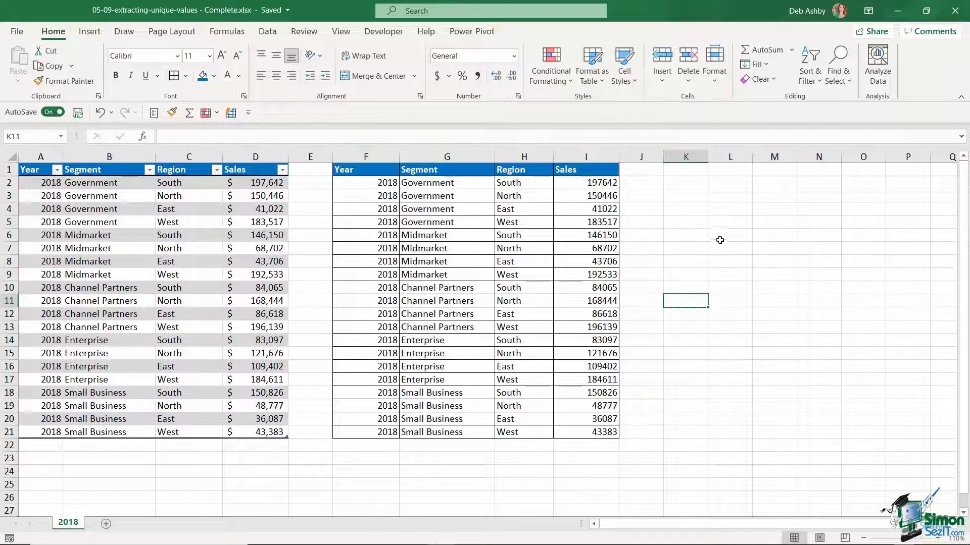
click(674, 197)
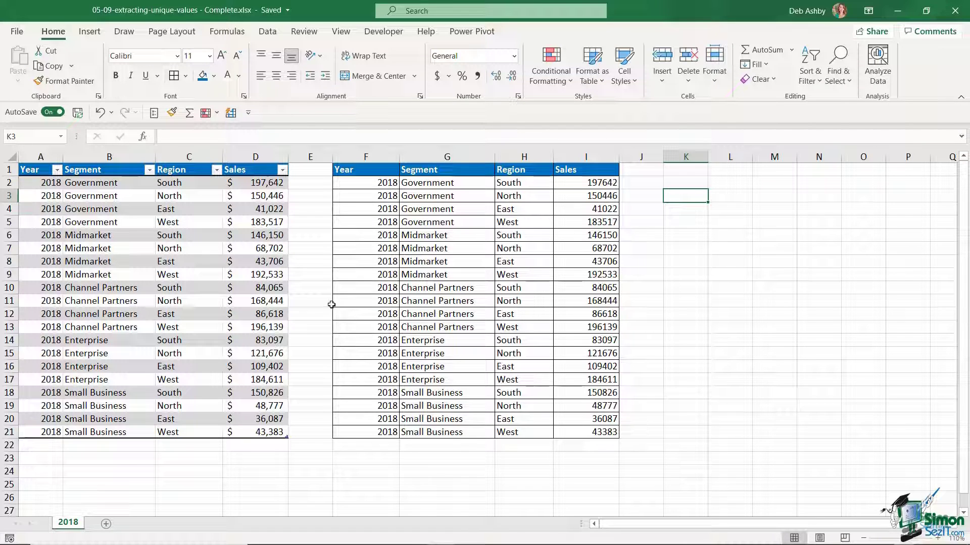
click(196, 208)
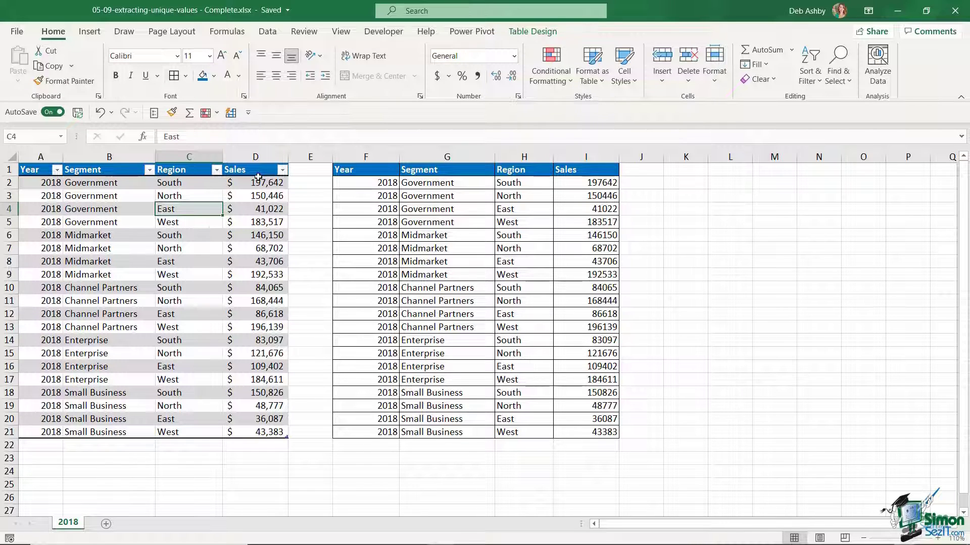
click(530, 32)
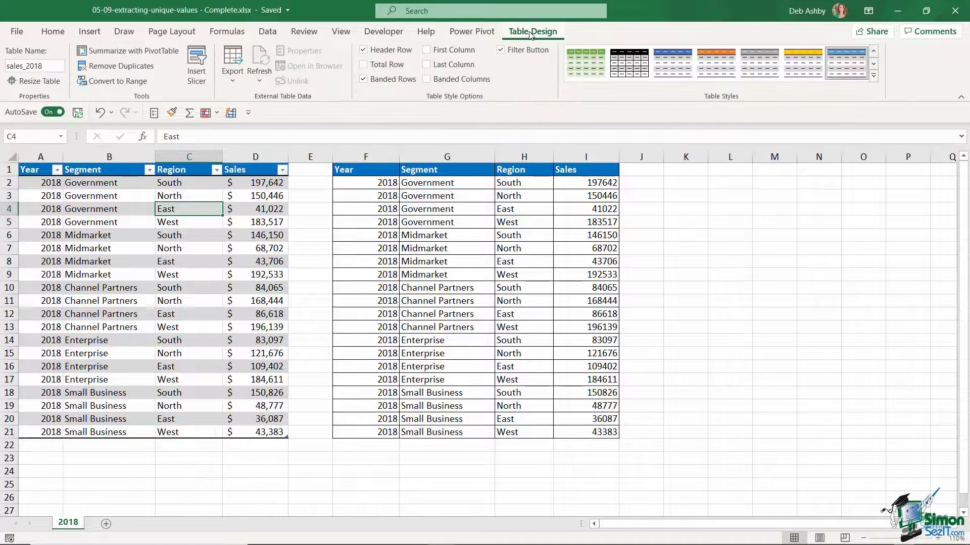
click(452, 223)
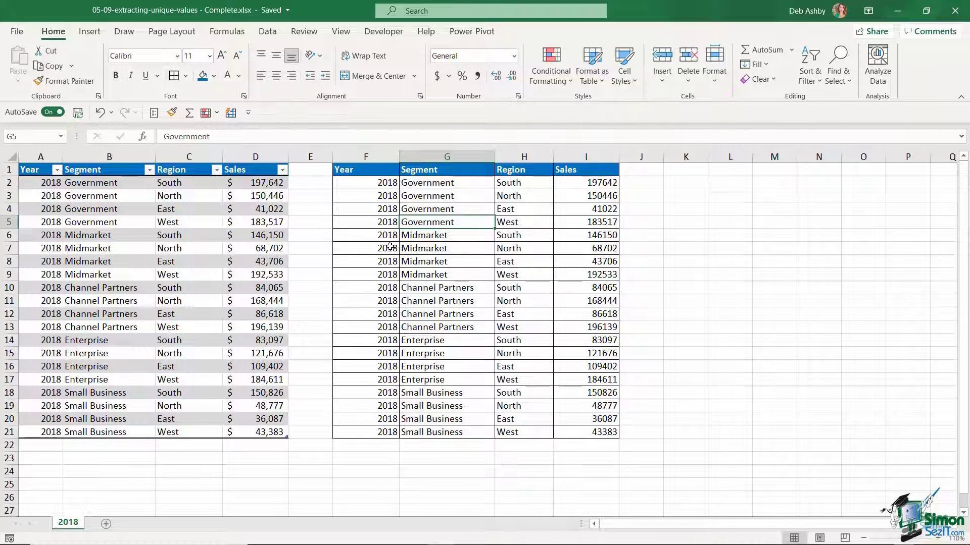
Enter =UNIQUE(G2:G21) in K2 so the distinct segments spill down to K6
click(673, 183)
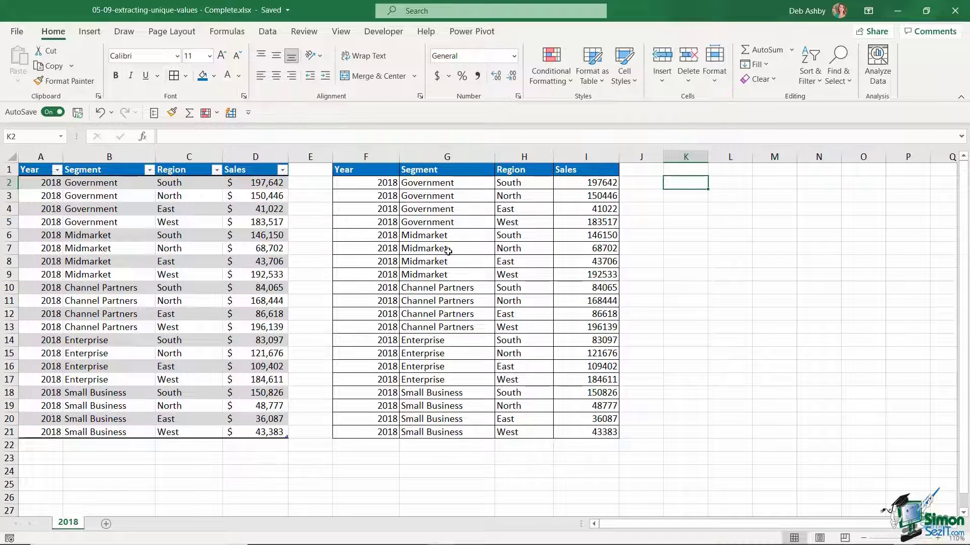
text(=)
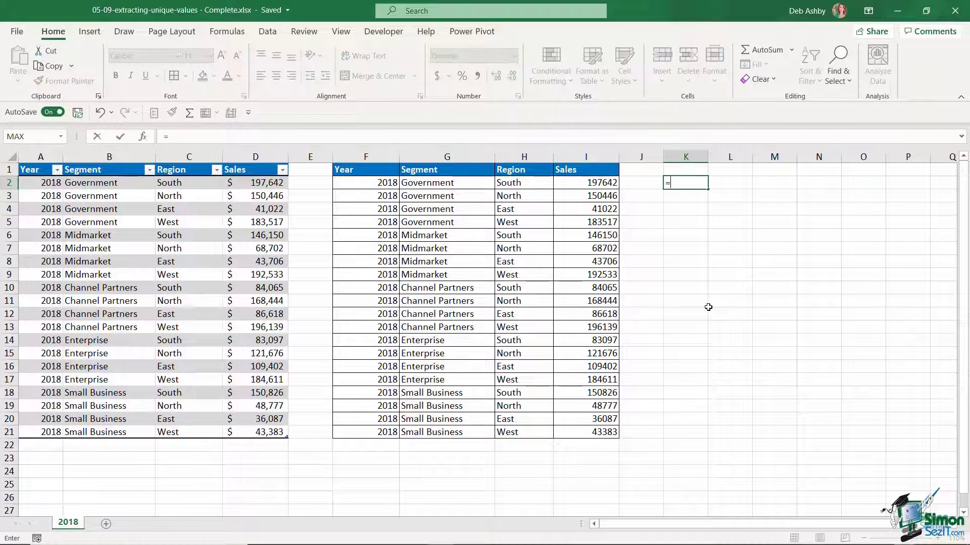
text(UNIQUE)
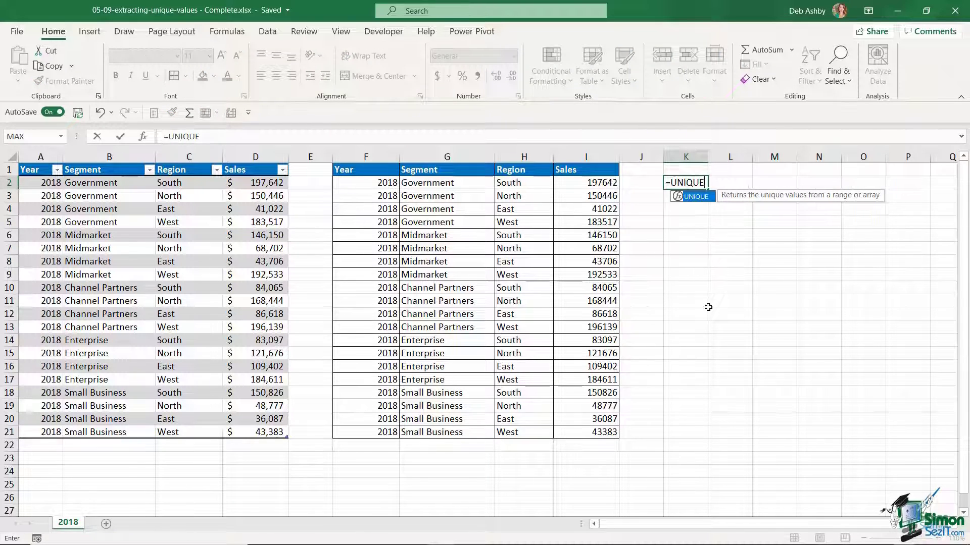
text(()
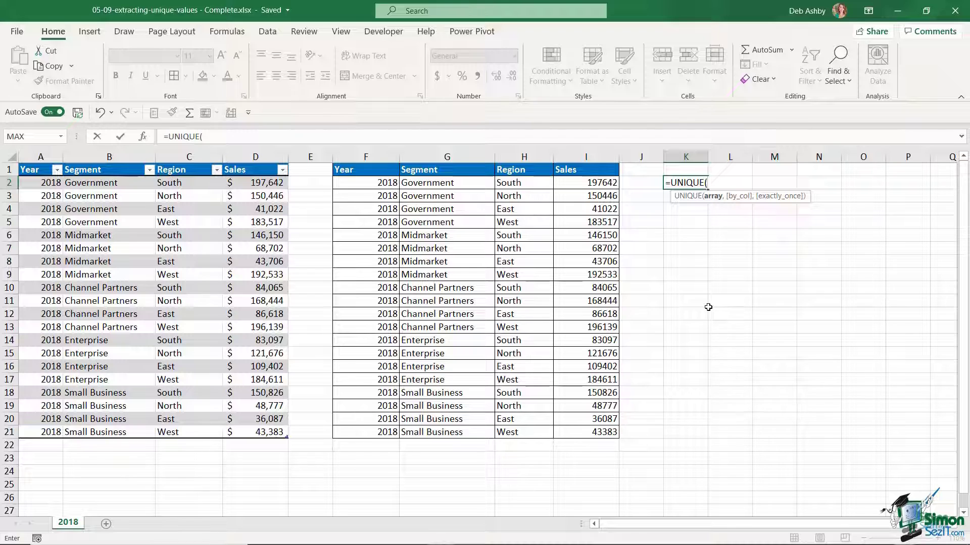
drag(462, 182, 463, 436)
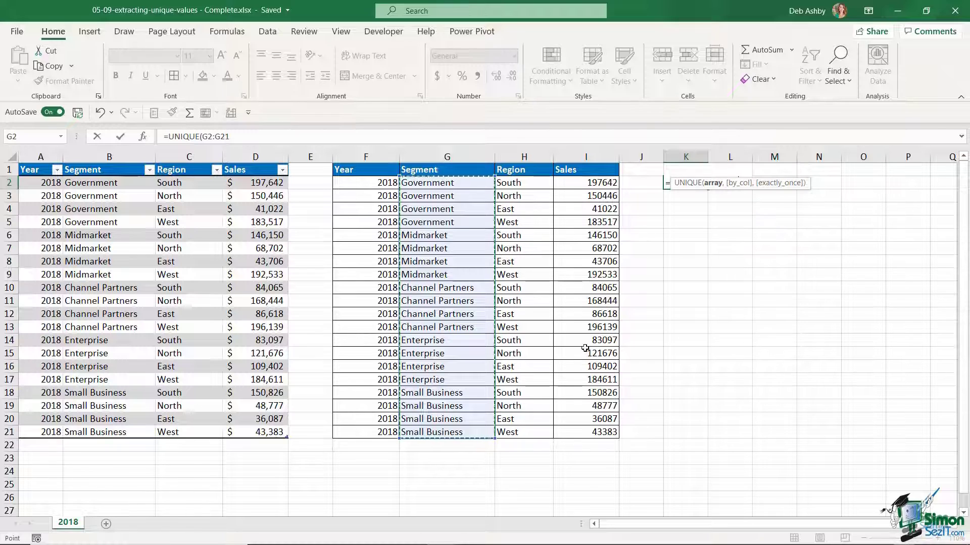
text())
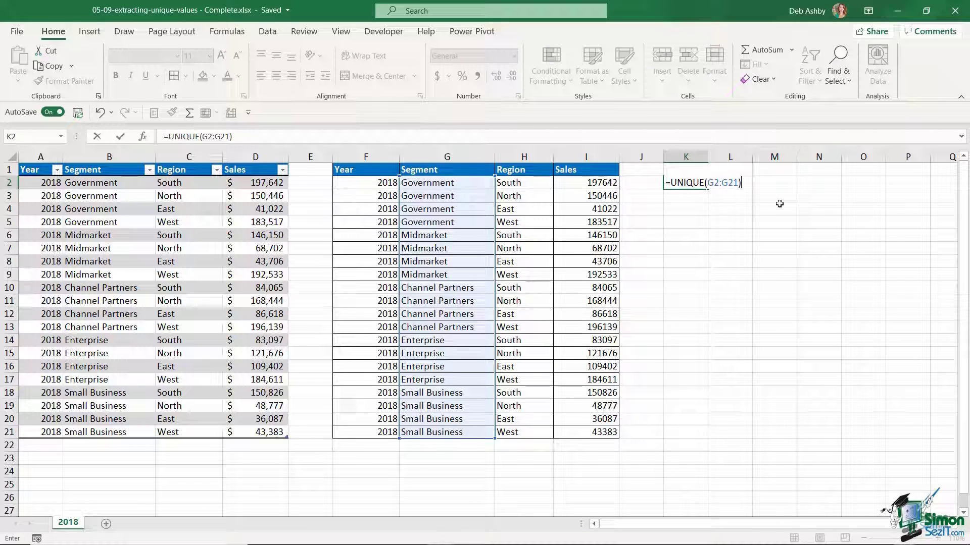
key(Return)
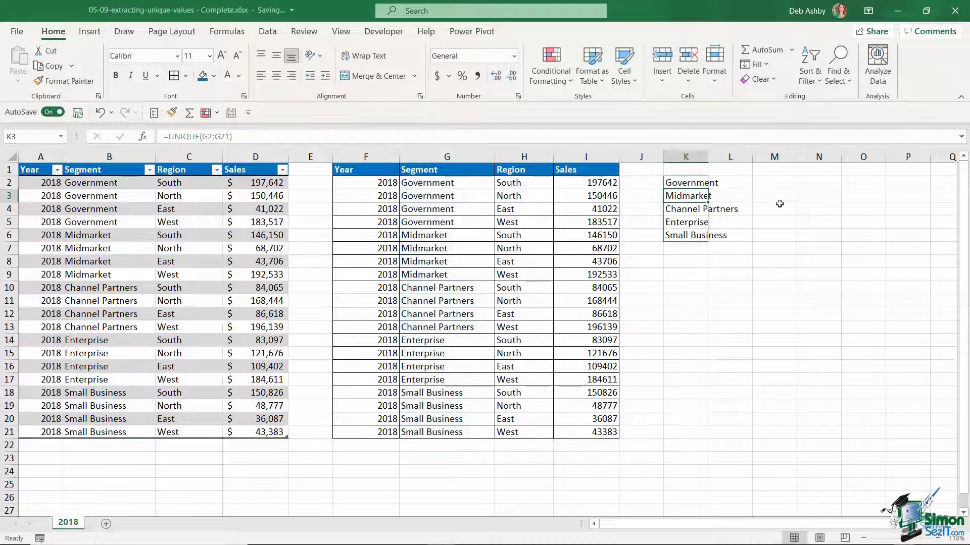
Autofit column K and enter =UNIQUE(sales_2018[Segment]) in K10, then recheck K2's formula
double_click(708, 157)
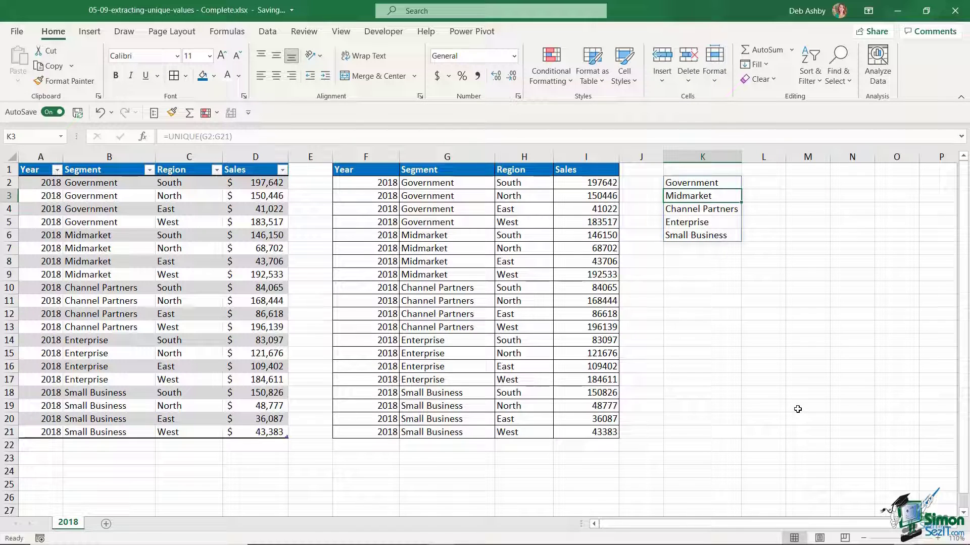
click(695, 288)
text(=unique()
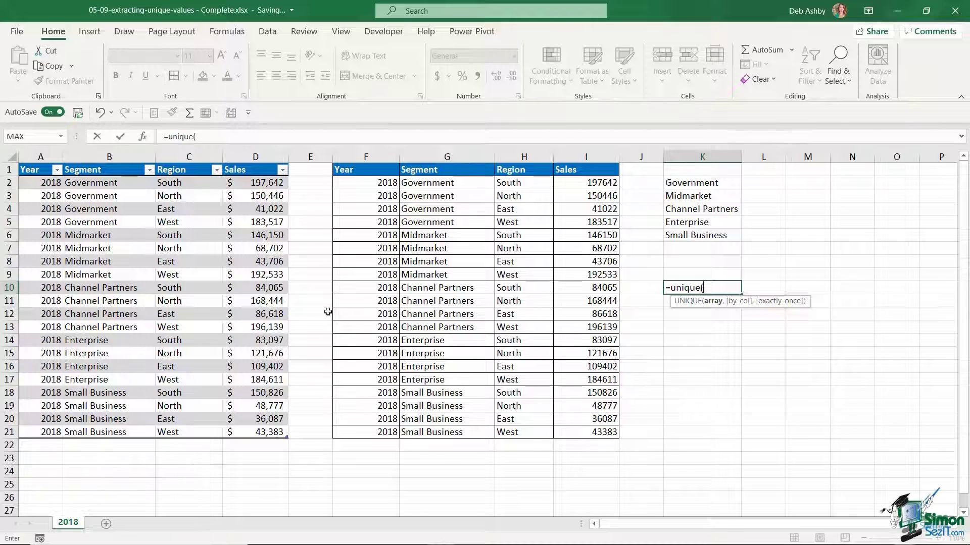
drag(104, 182, 104, 432)
text())
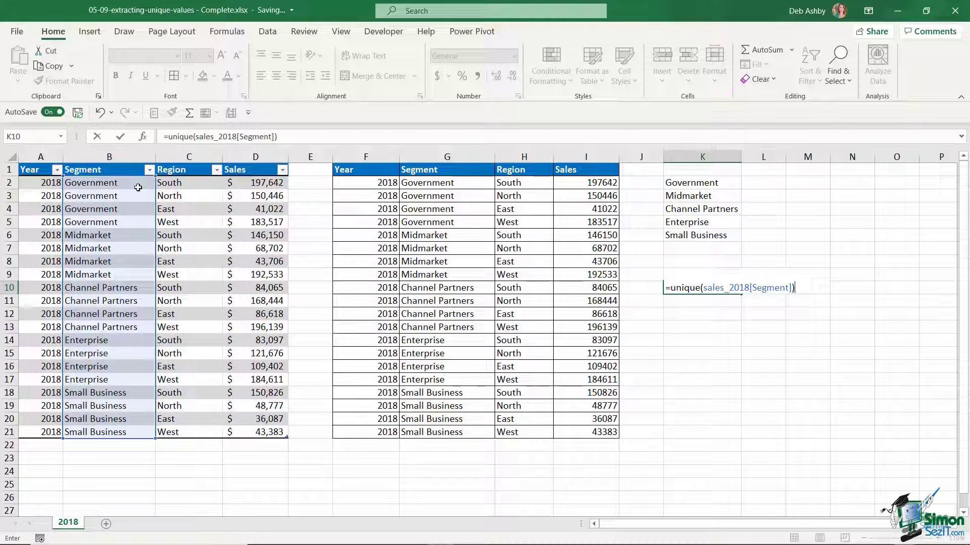
key(Return)
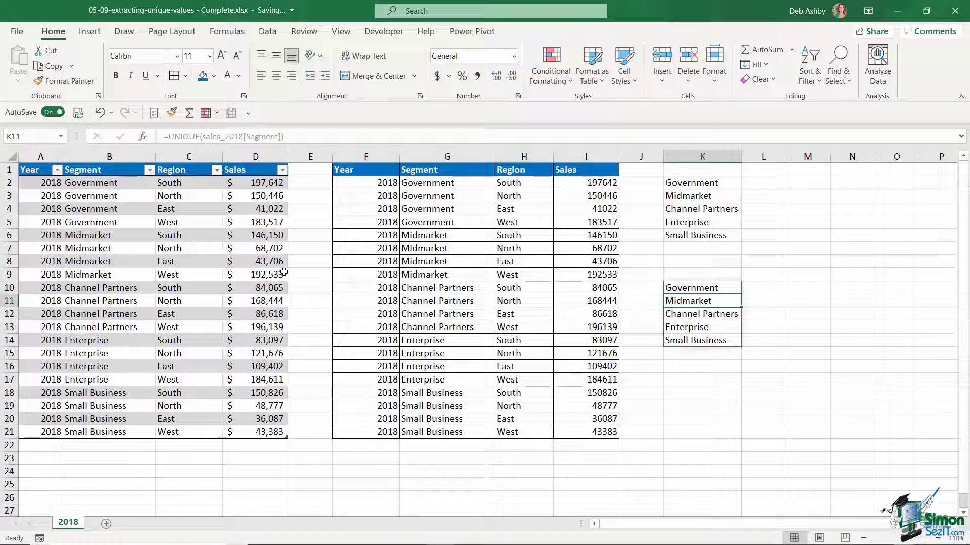
click(694, 184)
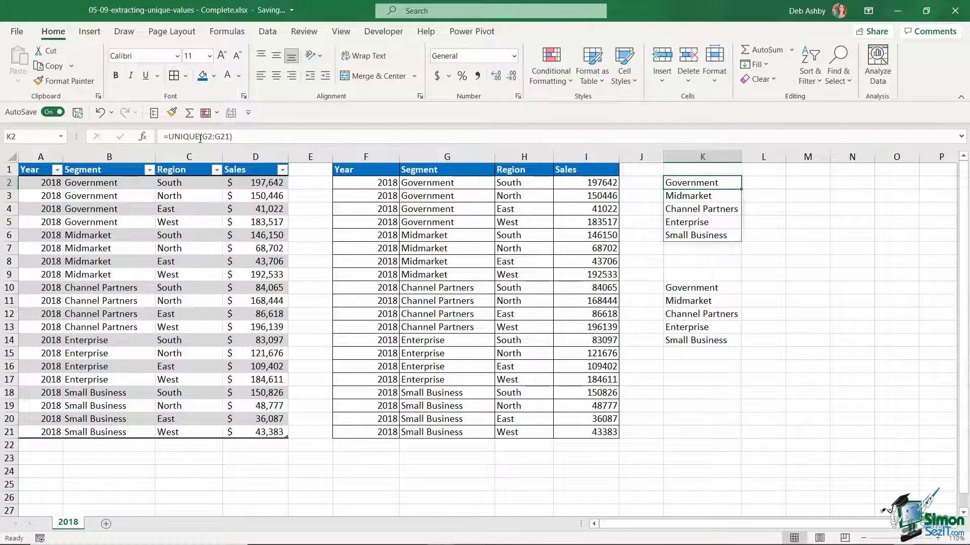
Narrow column L by dragging its right border left
click(818, 251)
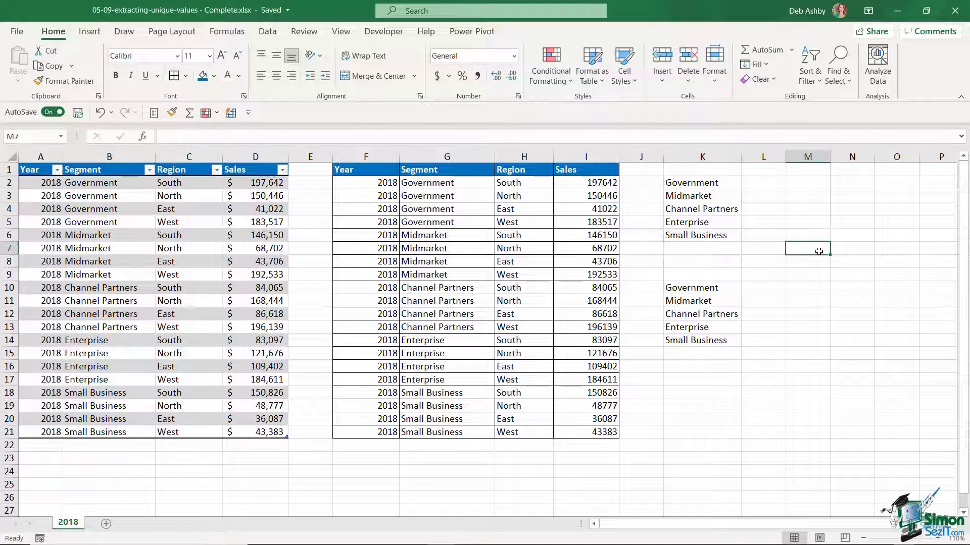
drag(785, 157, 769, 156)
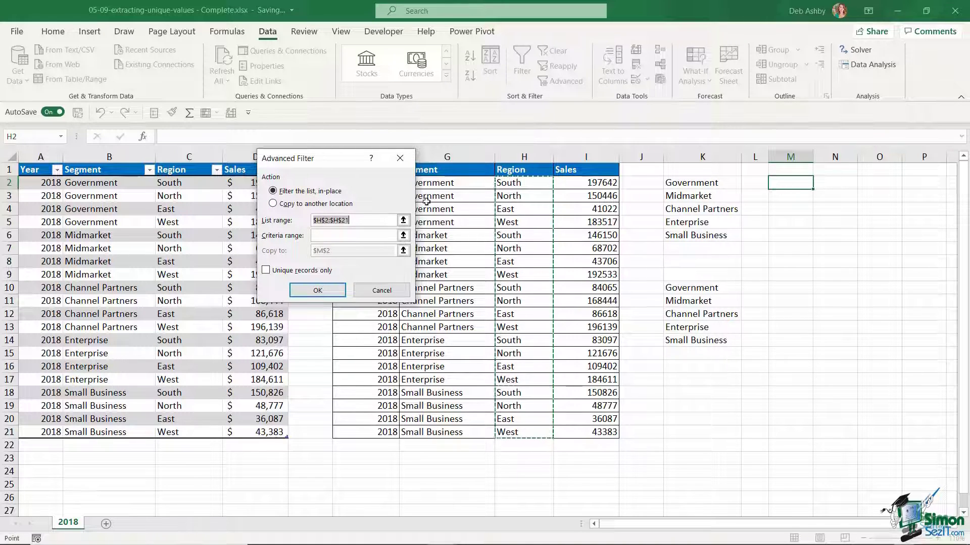
Run Advanced Filter copying unique records from G2:G21 to M2
click(273, 204)
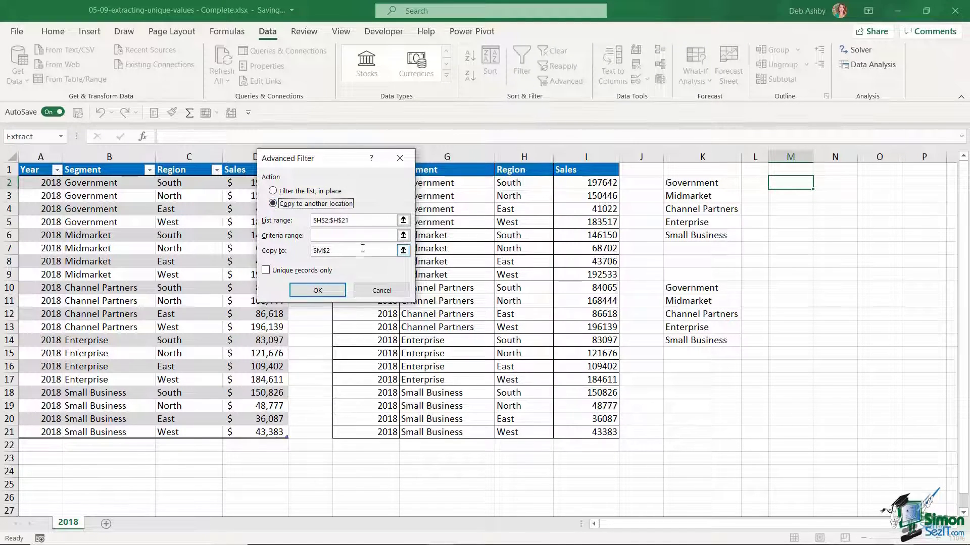
click(353, 221)
key(BackSpace)
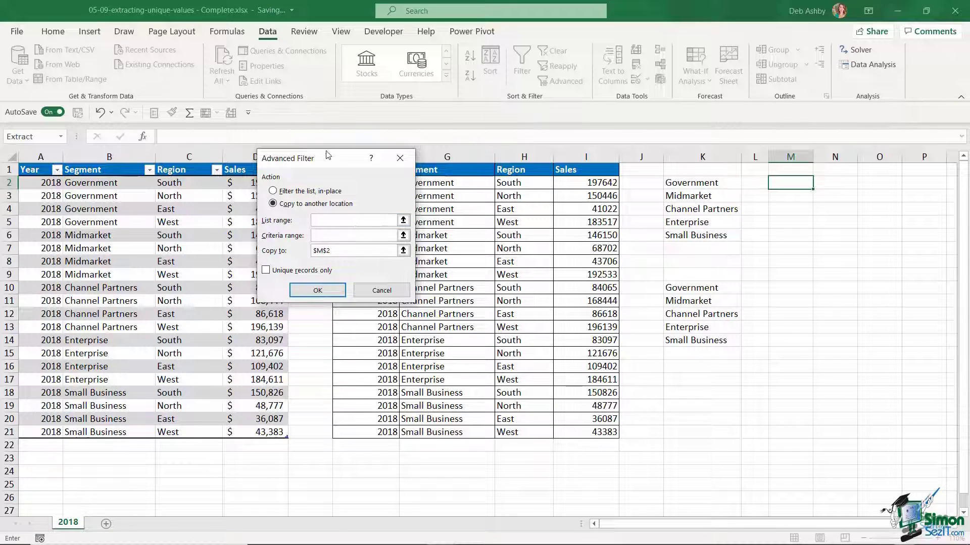
drag(425, 182, 448, 434)
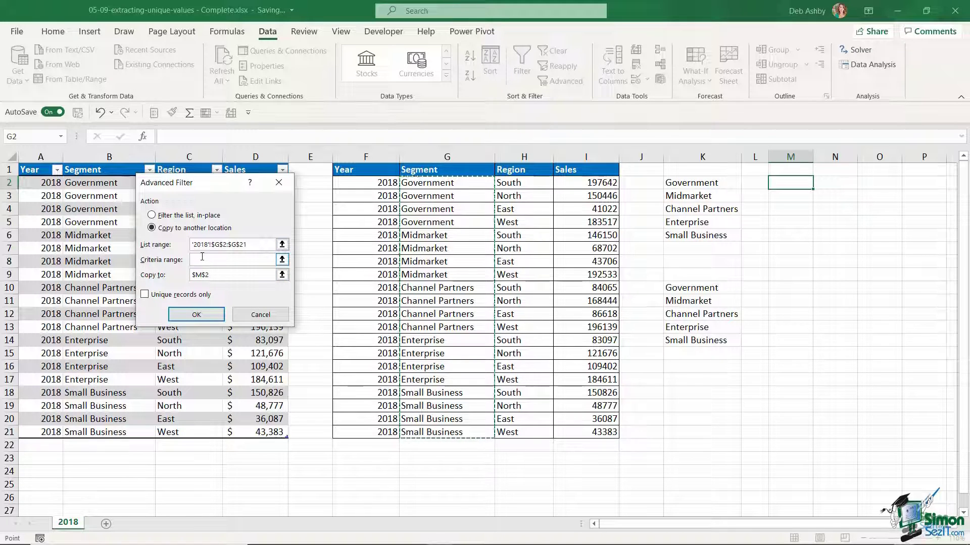
click(200, 275)
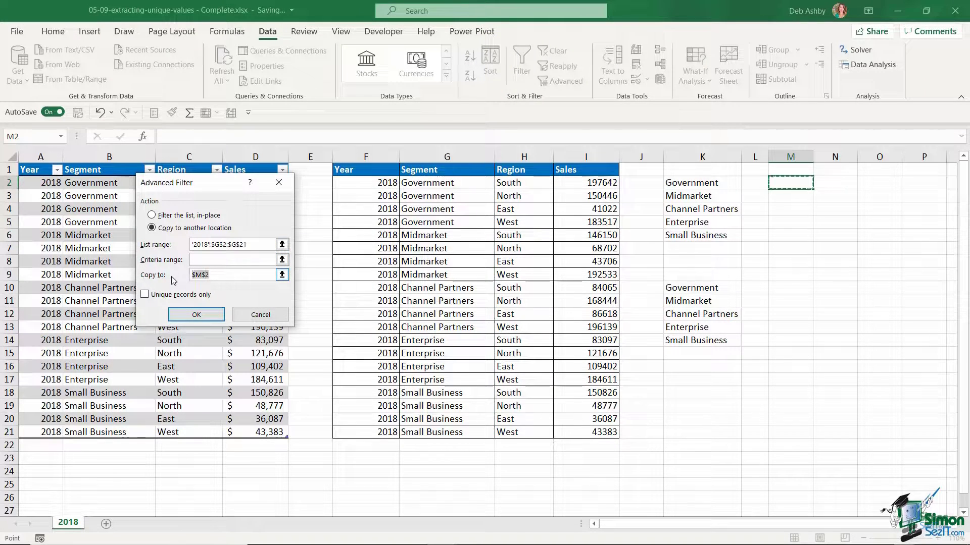
key(Delete)
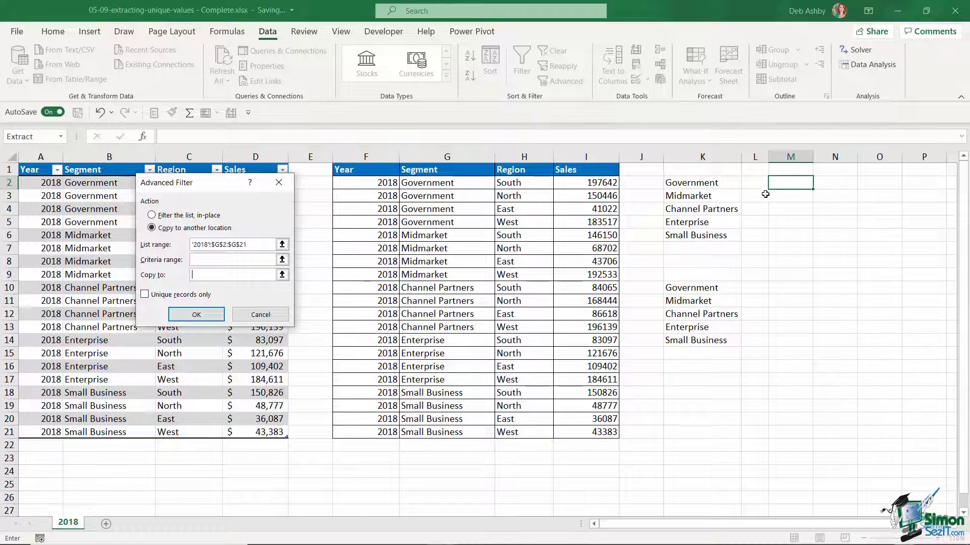
click(784, 185)
click(149, 296)
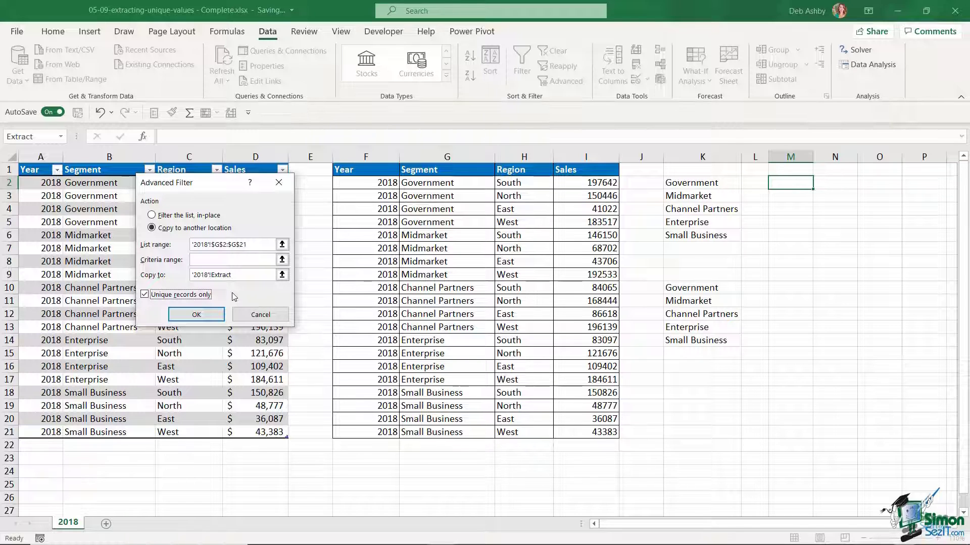
click(196, 314)
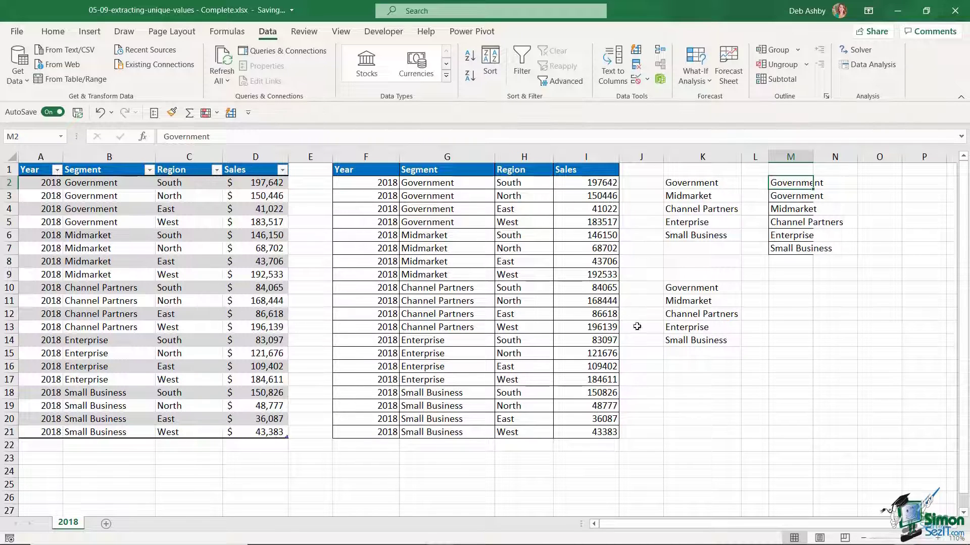
Autofit column M and run Remove Duplicates on it to drop the repeated Government
double_click(812, 156)
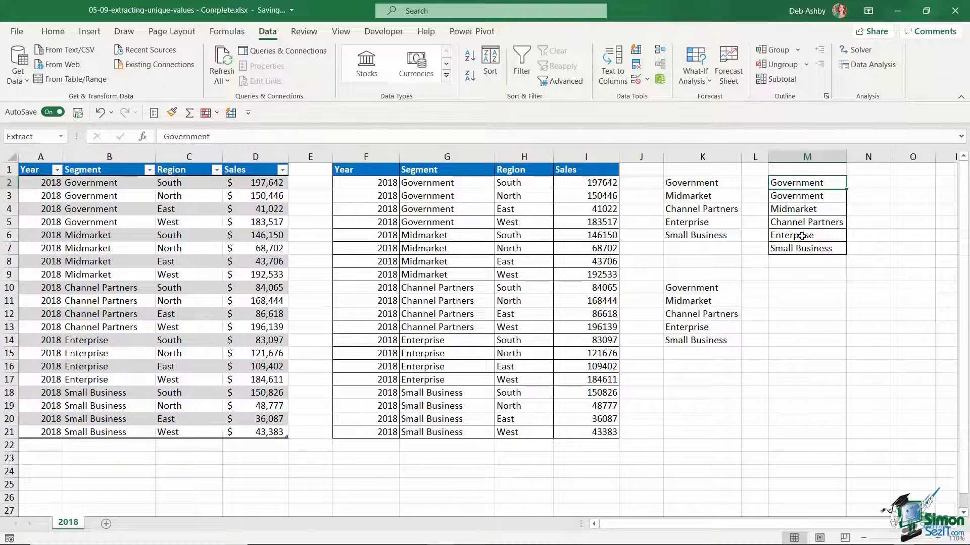
click(794, 158)
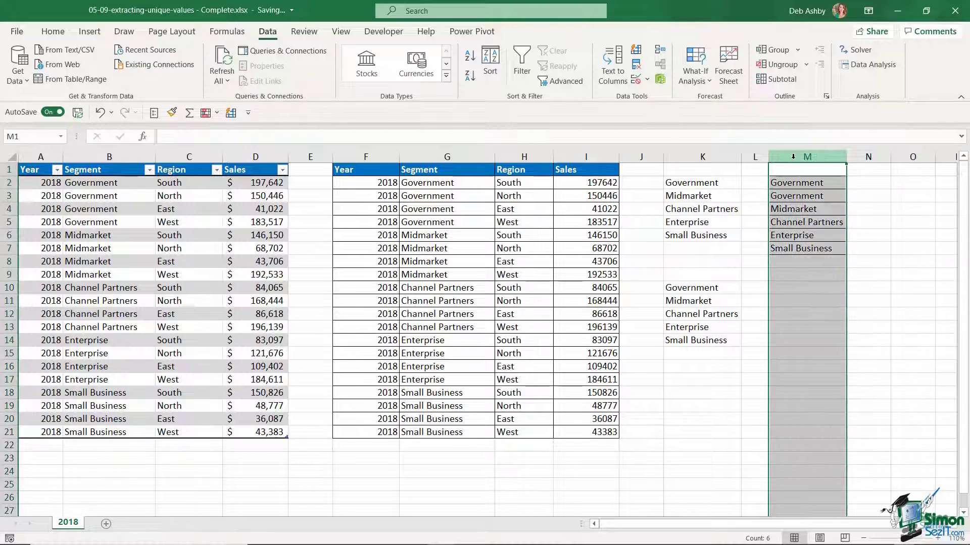
click(637, 69)
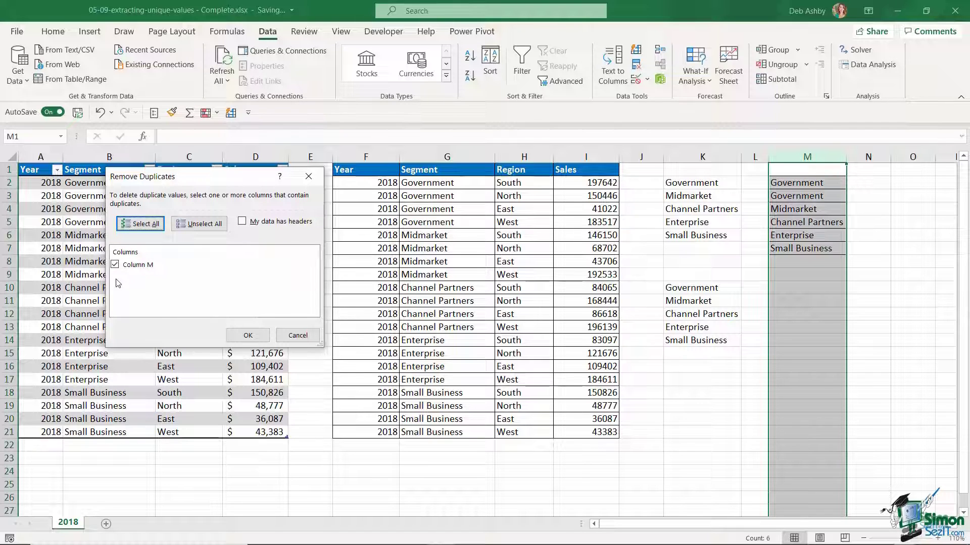
click(248, 336)
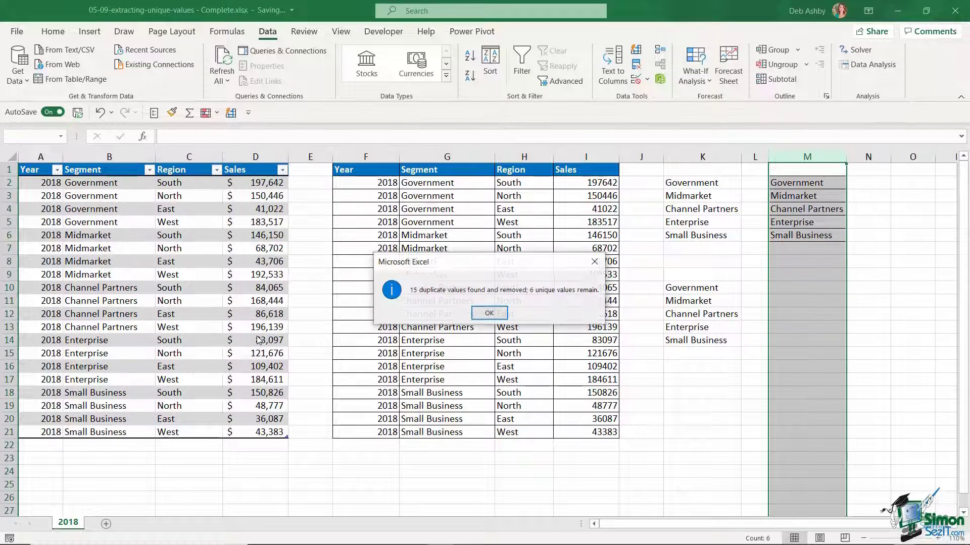
click(489, 313)
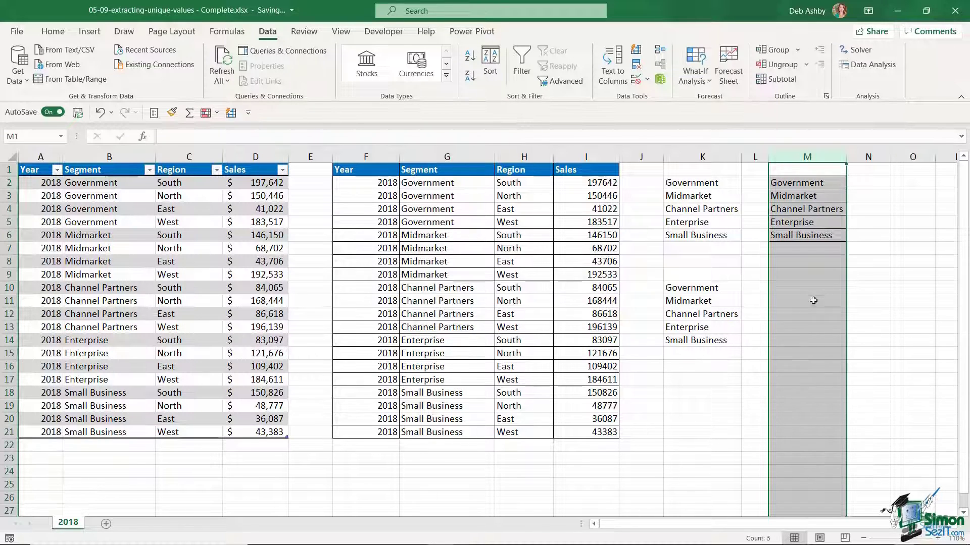
click(864, 264)
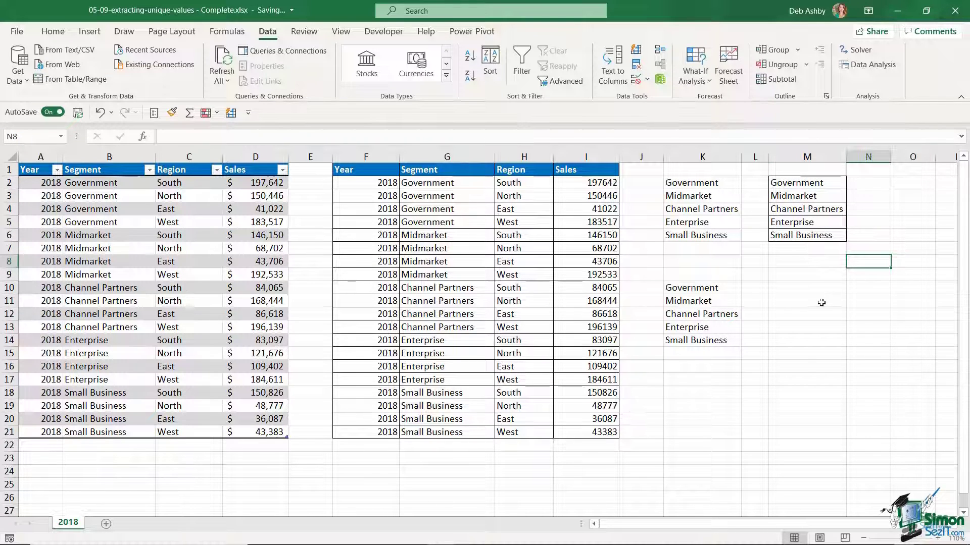
Advanced Filter the first table's Segment column (B2:B21) into M10 with Unique records only
click(791, 291)
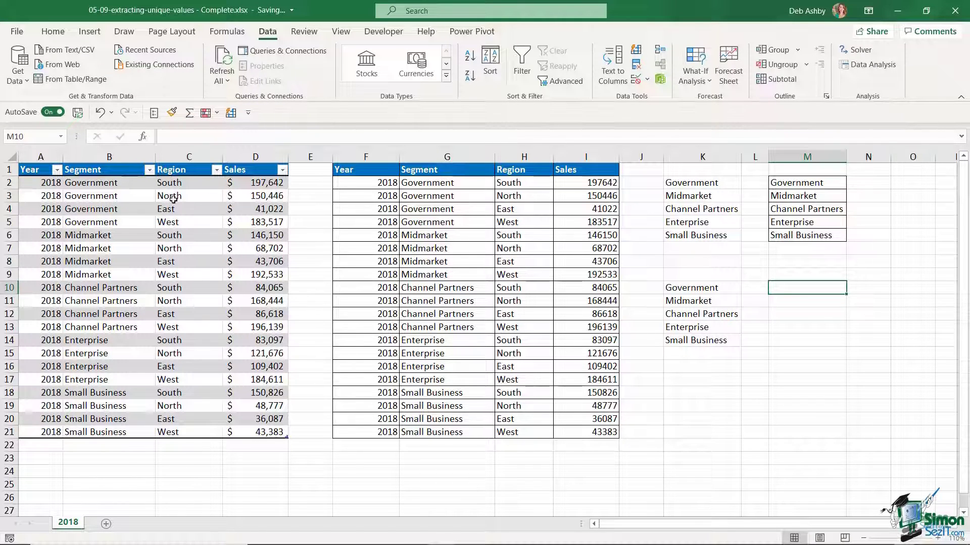
click(576, 81)
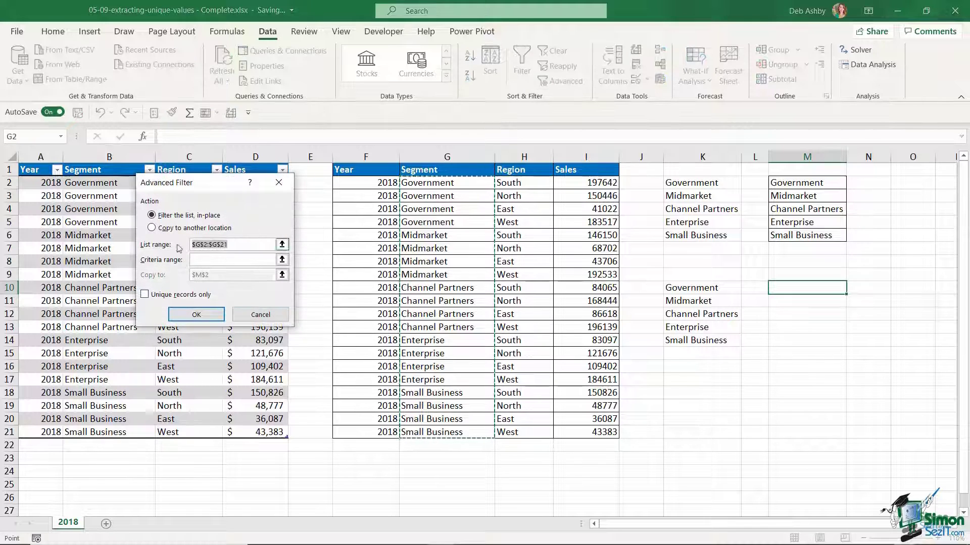
click(152, 228)
key(Tab)
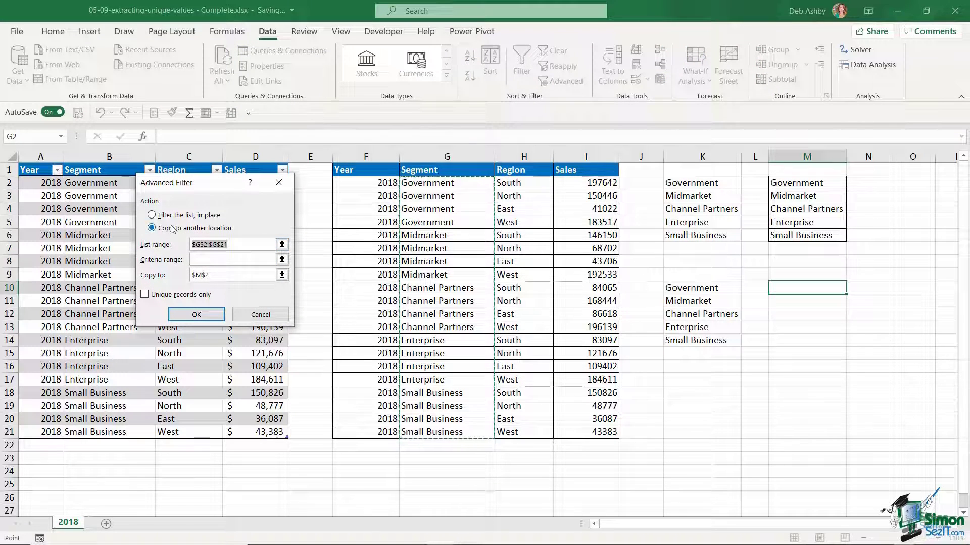
key(Delete)
drag(189, 184, 348, 189)
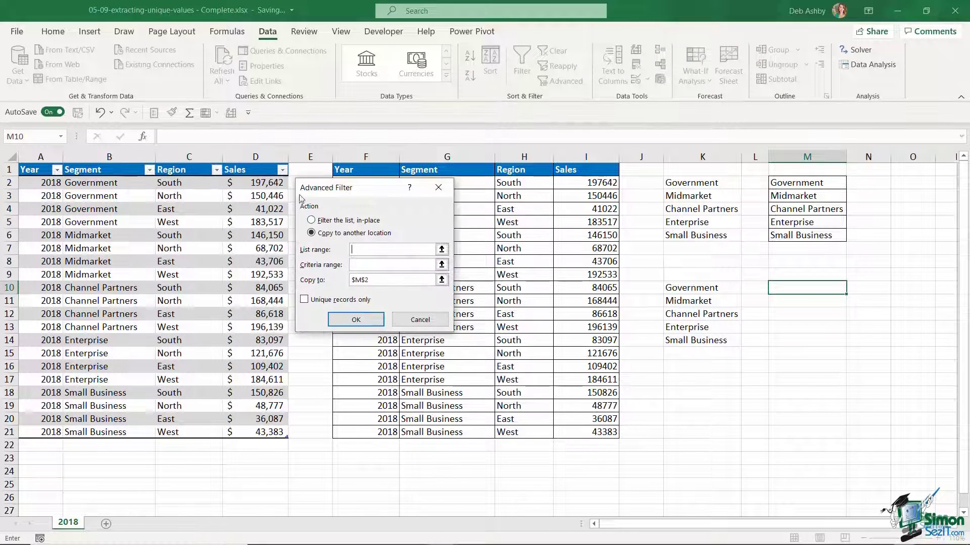
drag(110, 183, 111, 433)
key(Tab)
key(Tab)
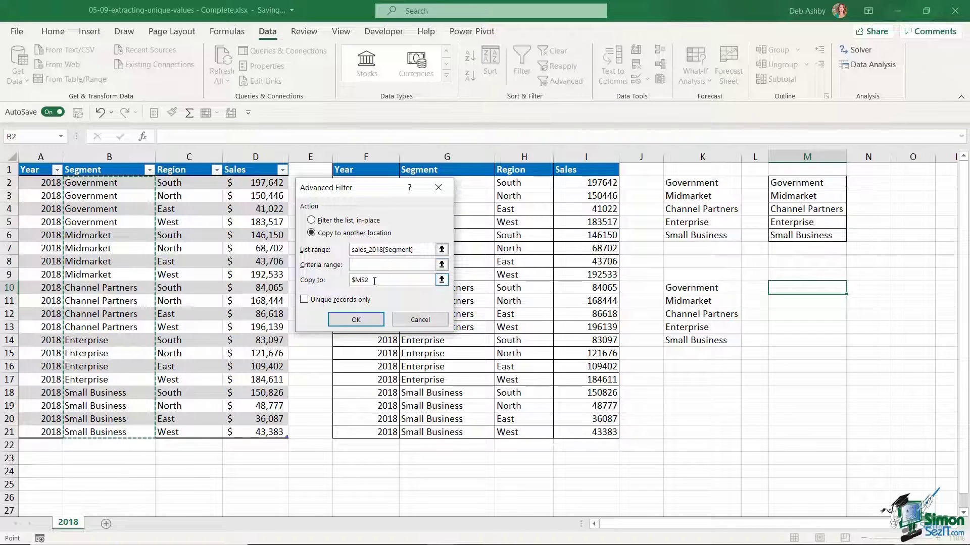
key(Delete)
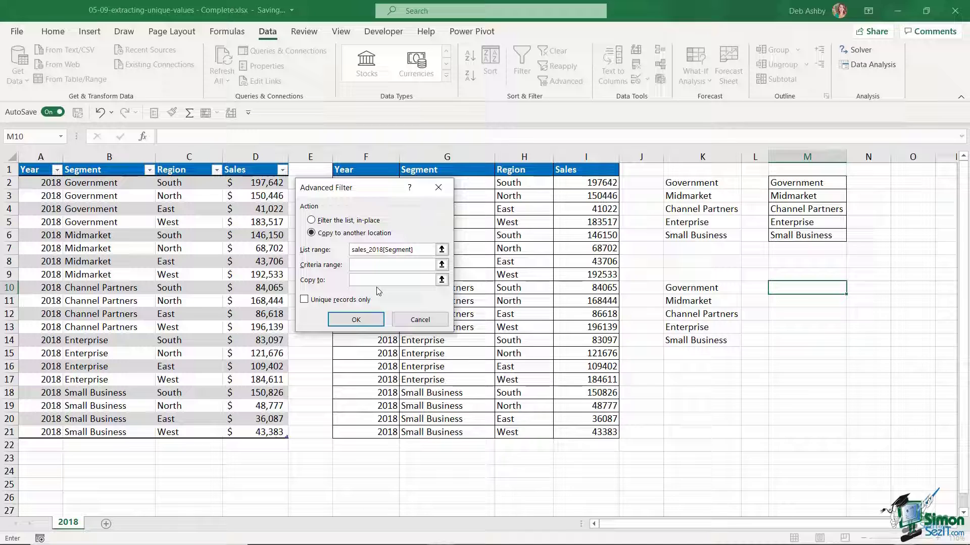
click(791, 291)
click(304, 298)
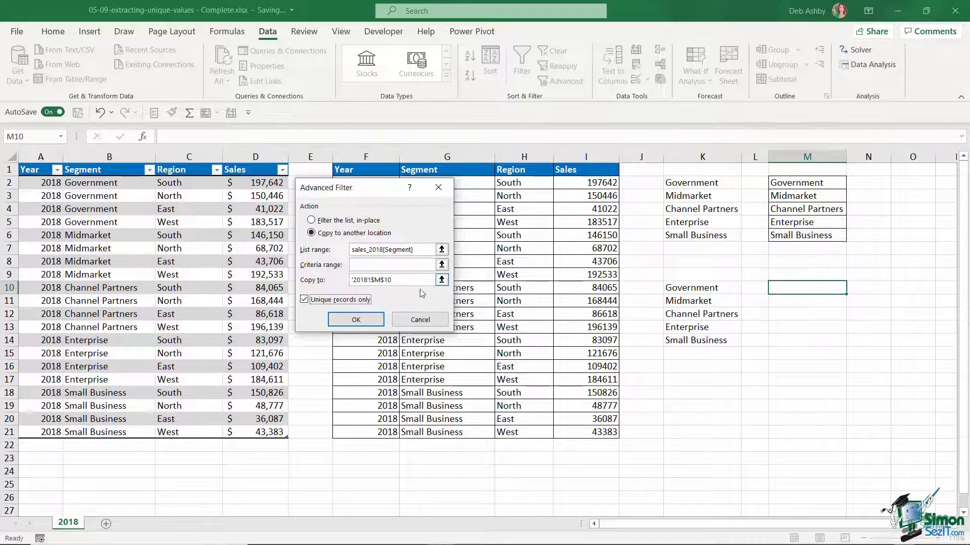
click(359, 321)
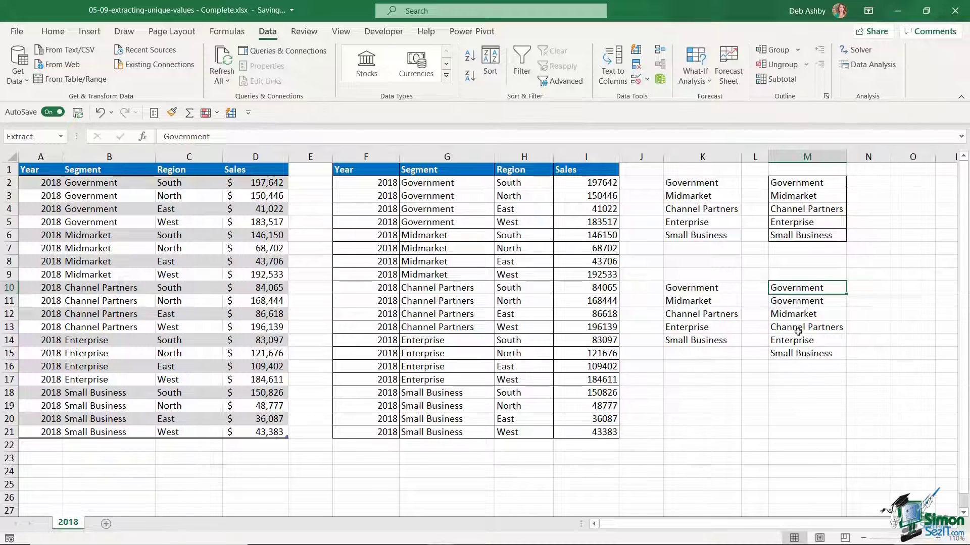
Remove the duplicate Government from M10:M15 with Remove Duplicates
drag(800, 291, 803, 355)
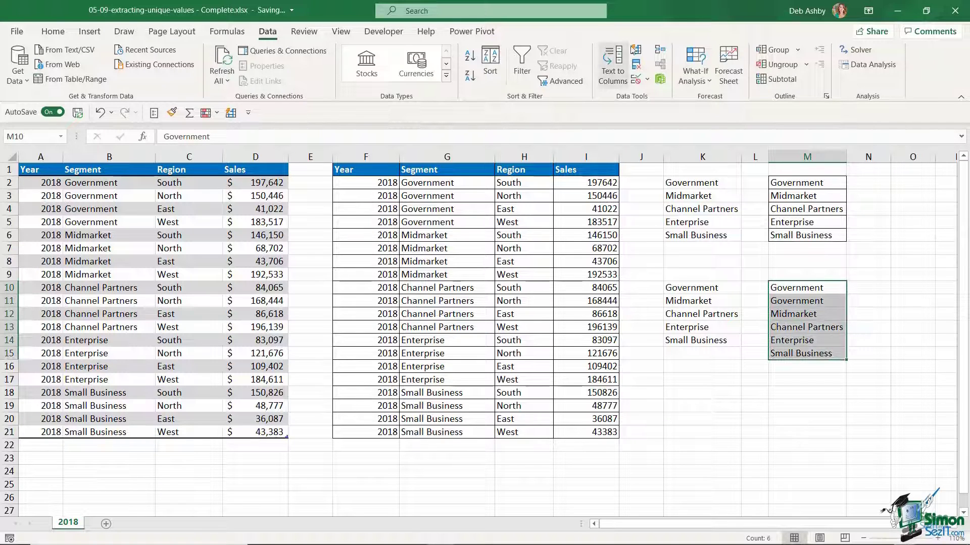
click(635, 65)
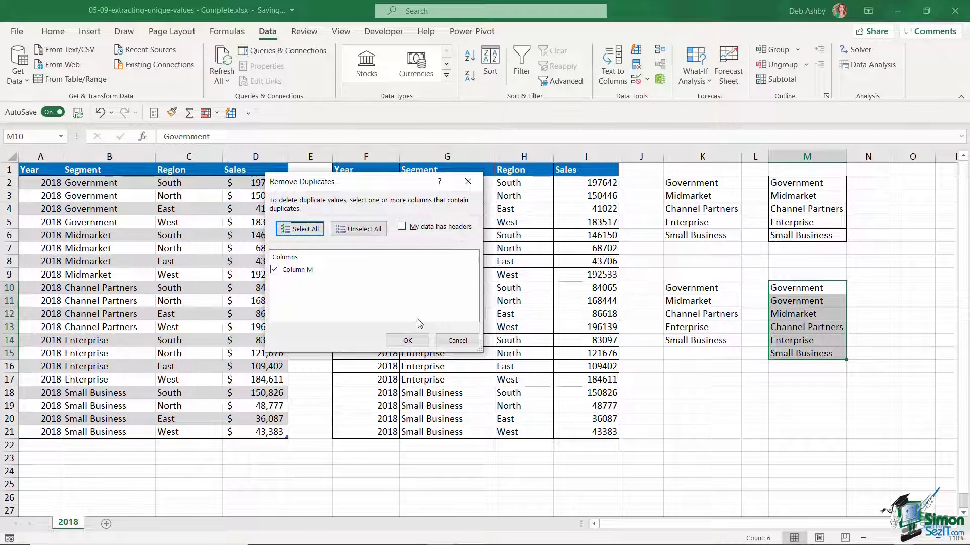
click(407, 340)
click(489, 312)
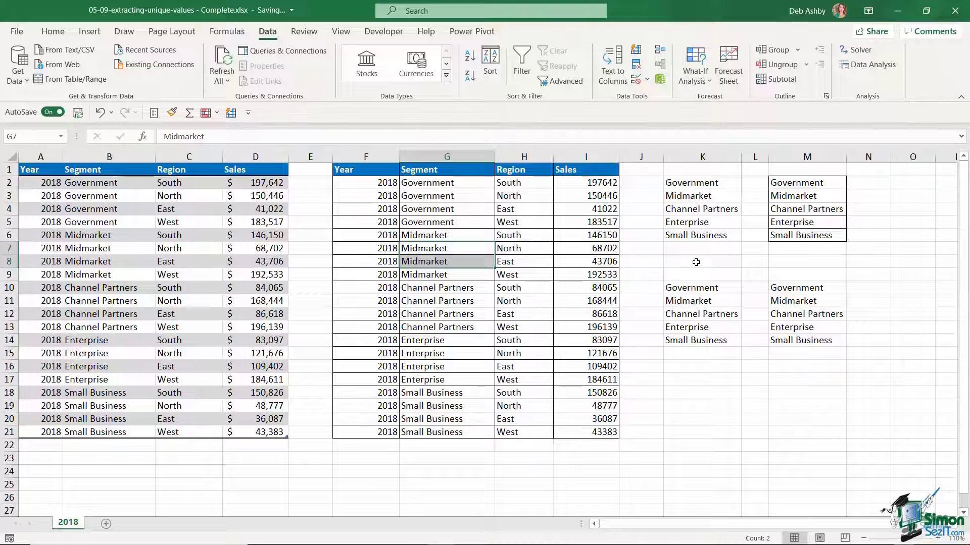
click(695, 262)
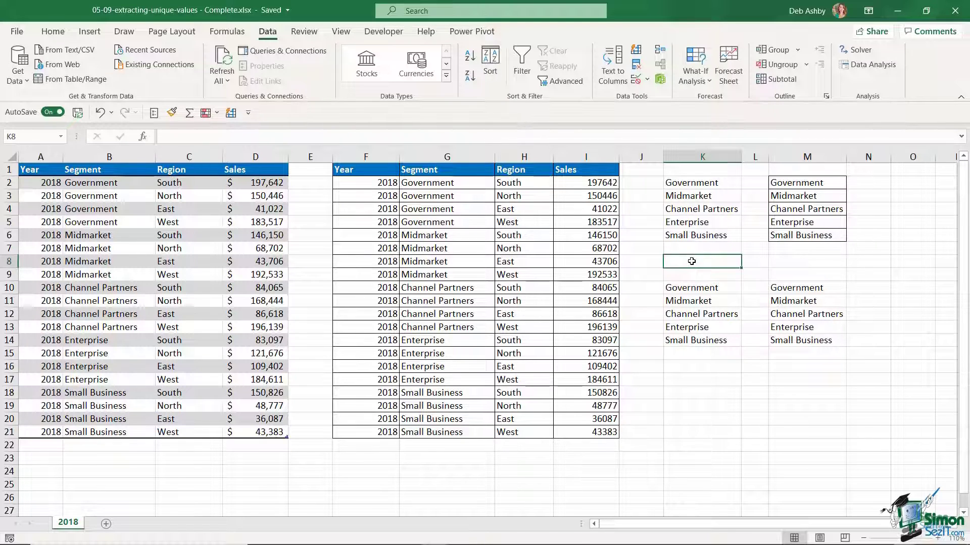
click(699, 189)
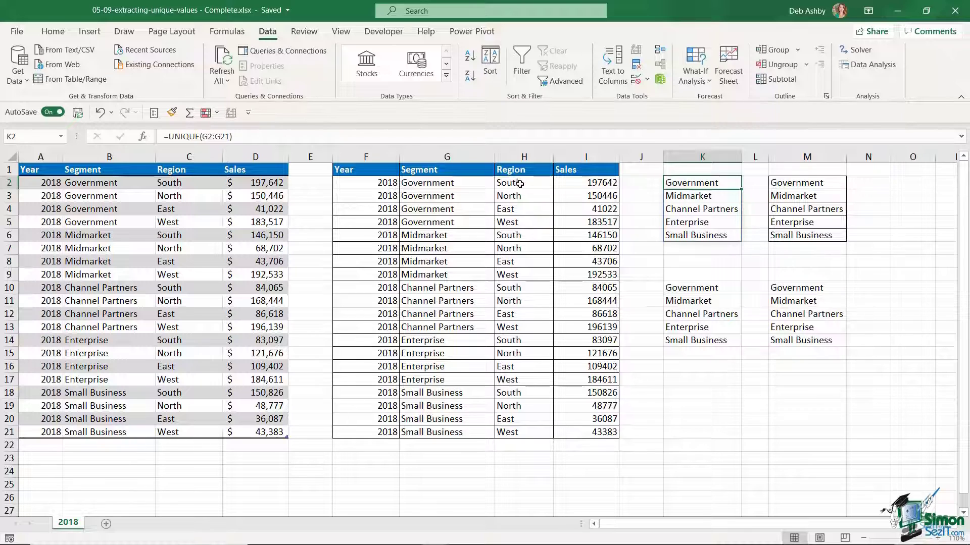
drag(520, 185, 526, 435)
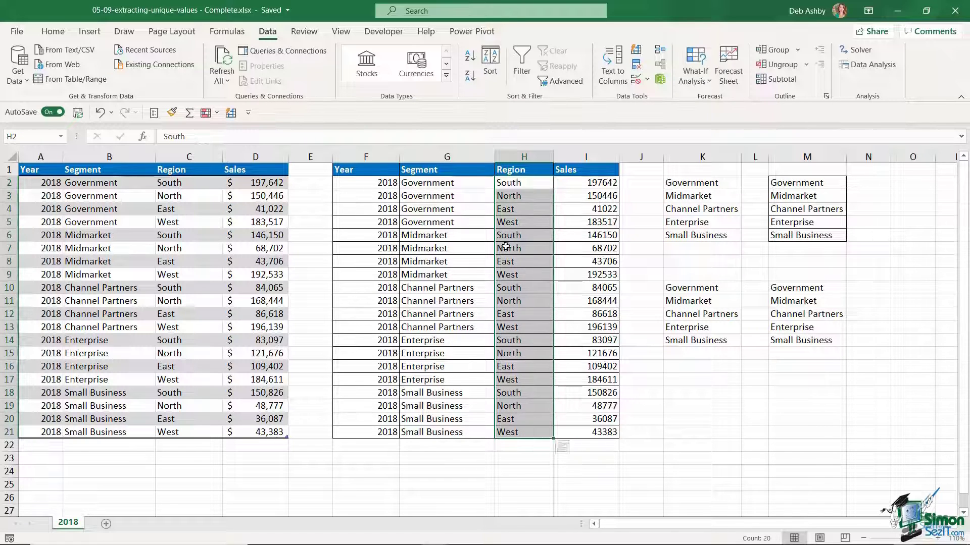
scroll(502, 236, down, 1)
drag(297, 433, 598, 432)
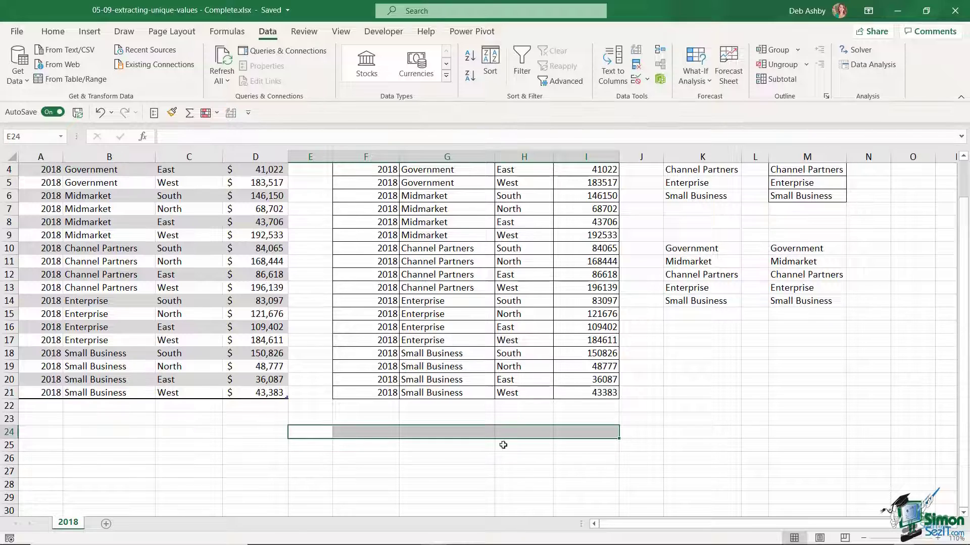
click(308, 432)
text(=)
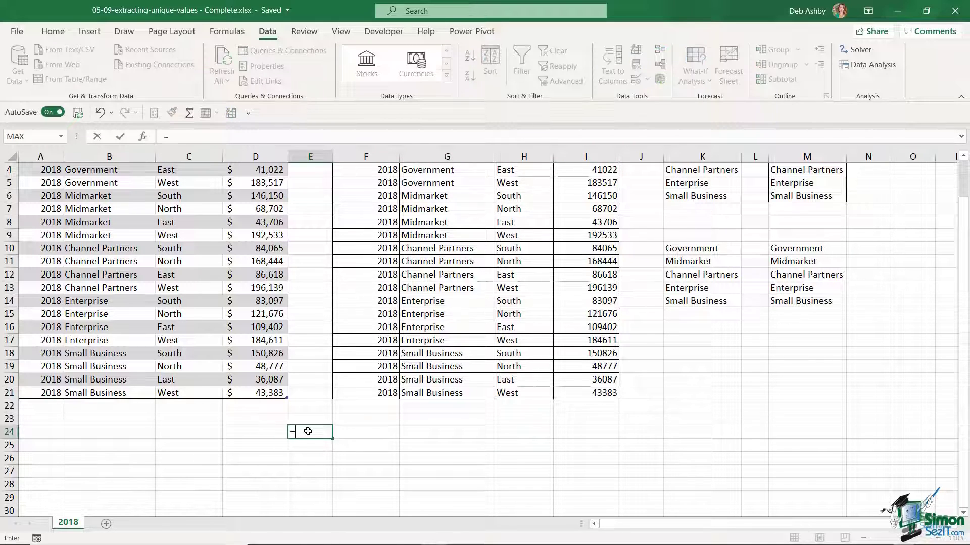
text(unique()
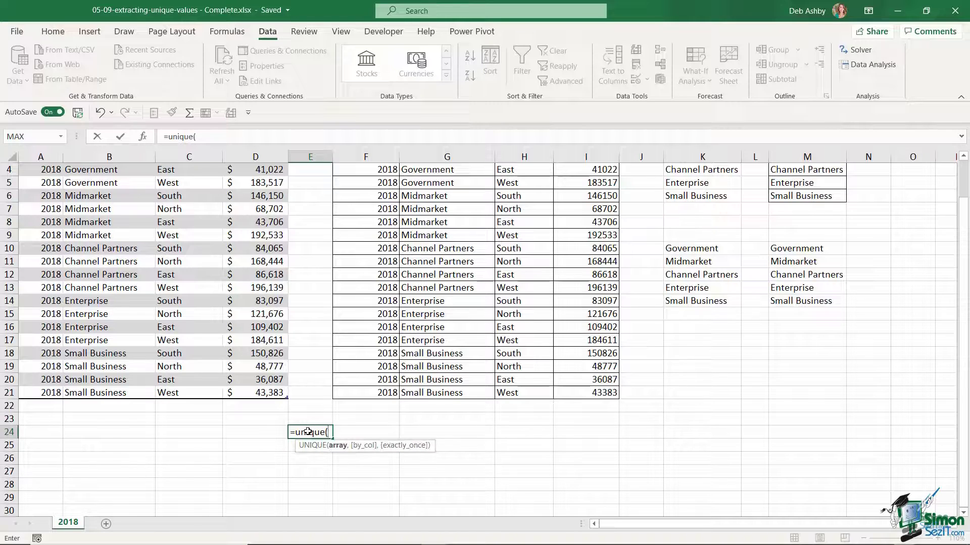
scroll(431, 311, up, 1)
drag(507, 183, 537, 431)
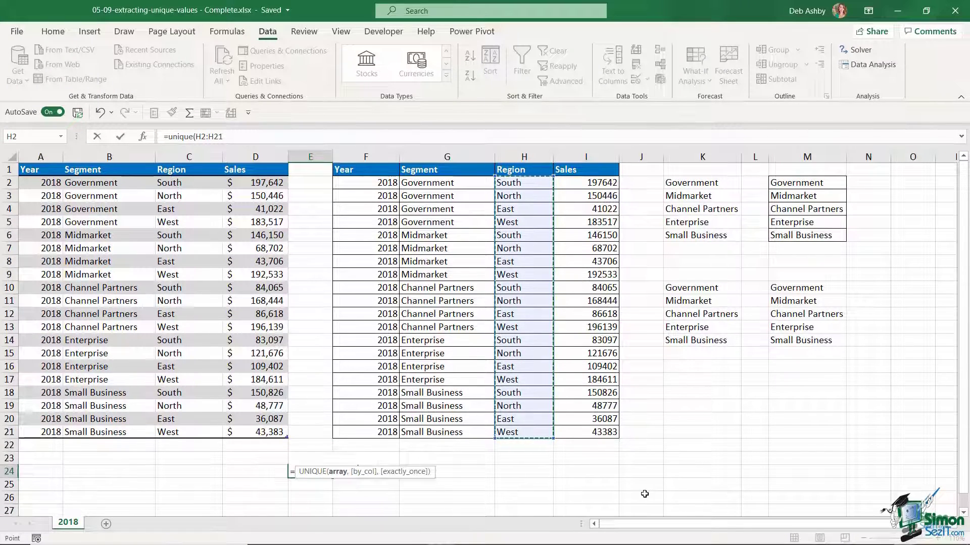
text())
key(Return)
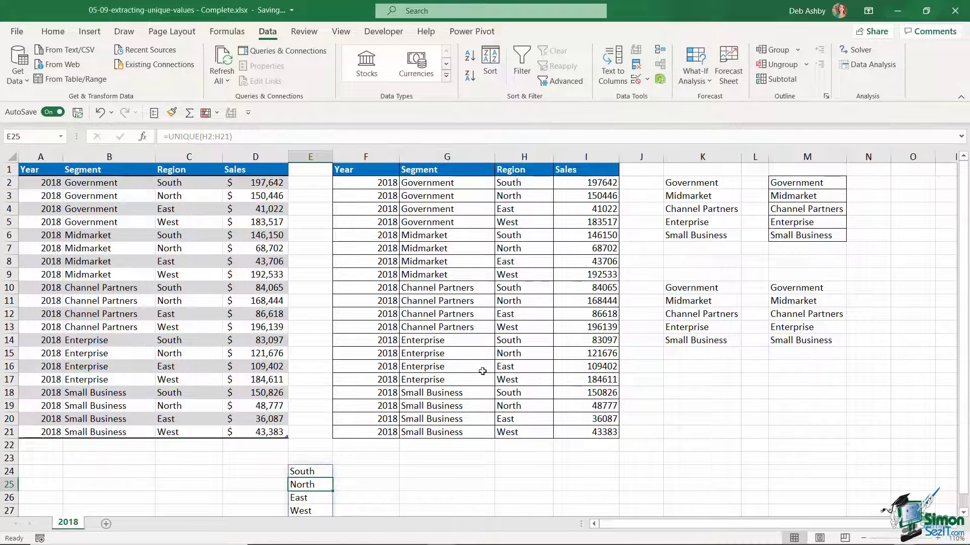
scroll(458, 345, down, 1)
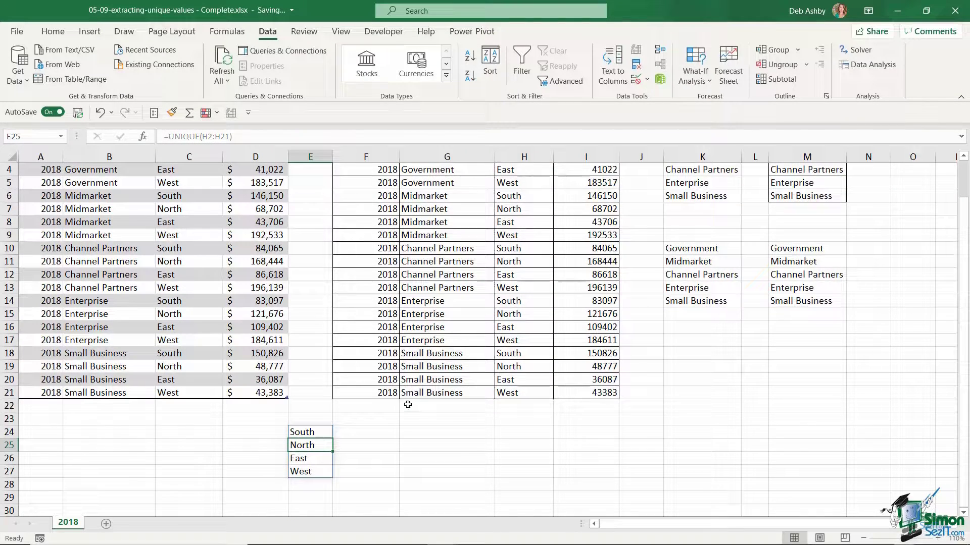
scroll(473, 277, up, 1)
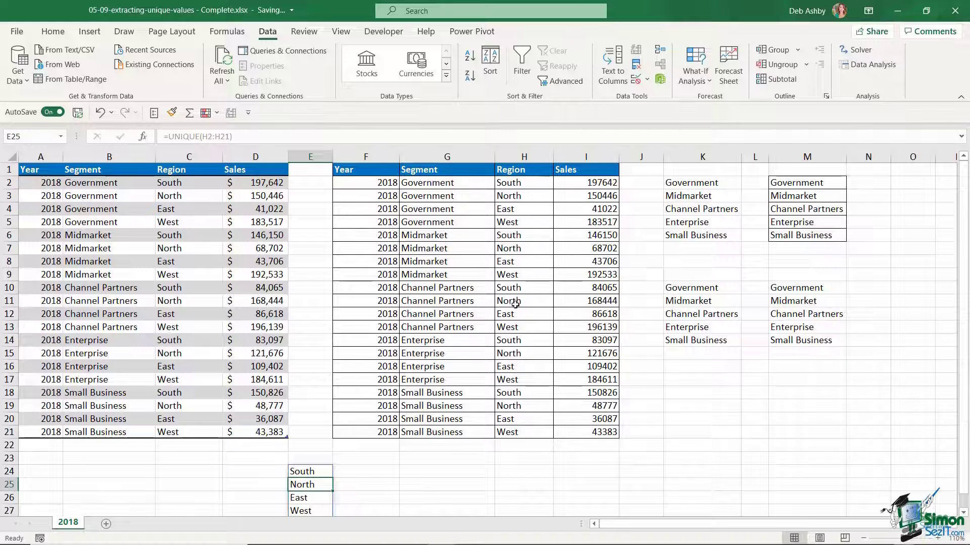
scroll(514, 303, down, 1)
click(417, 431)
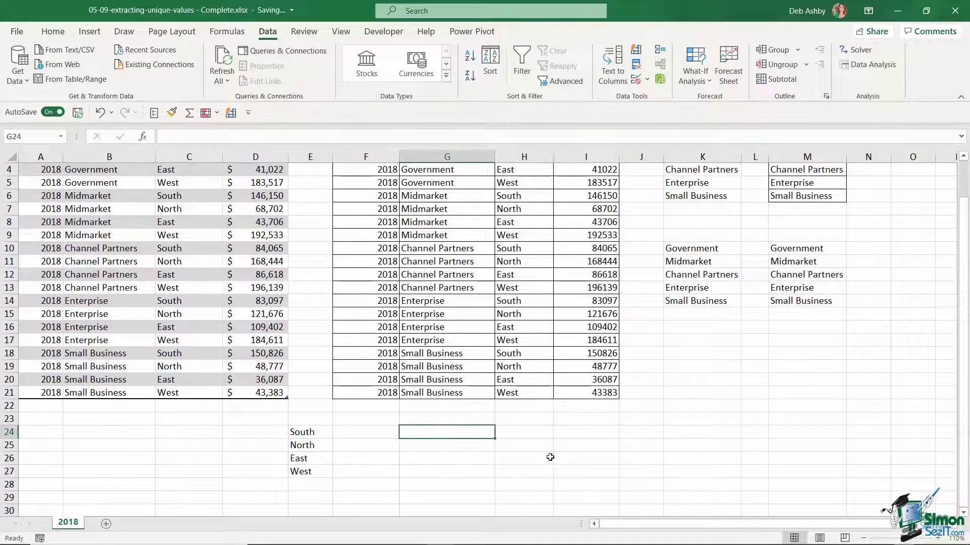
text(=unique()
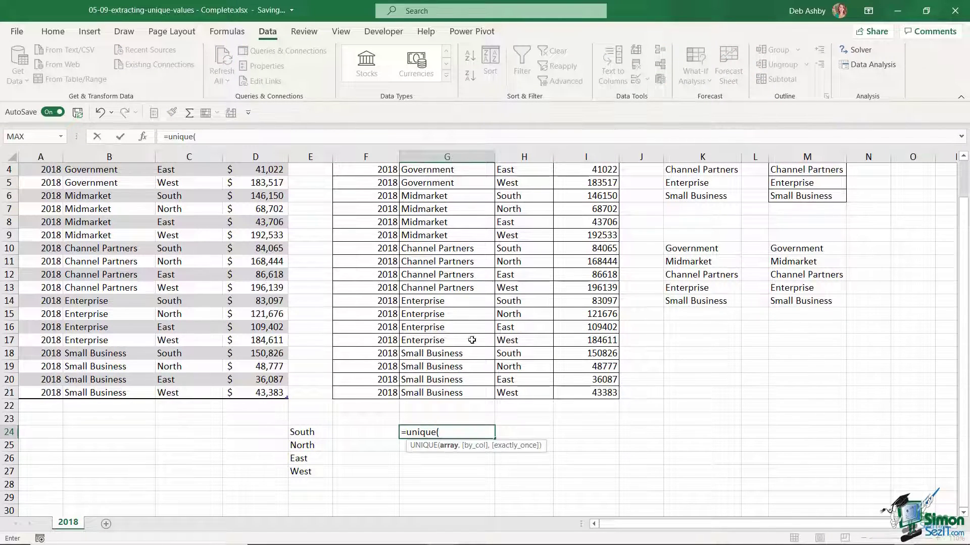
scroll(472, 339, up, 1)
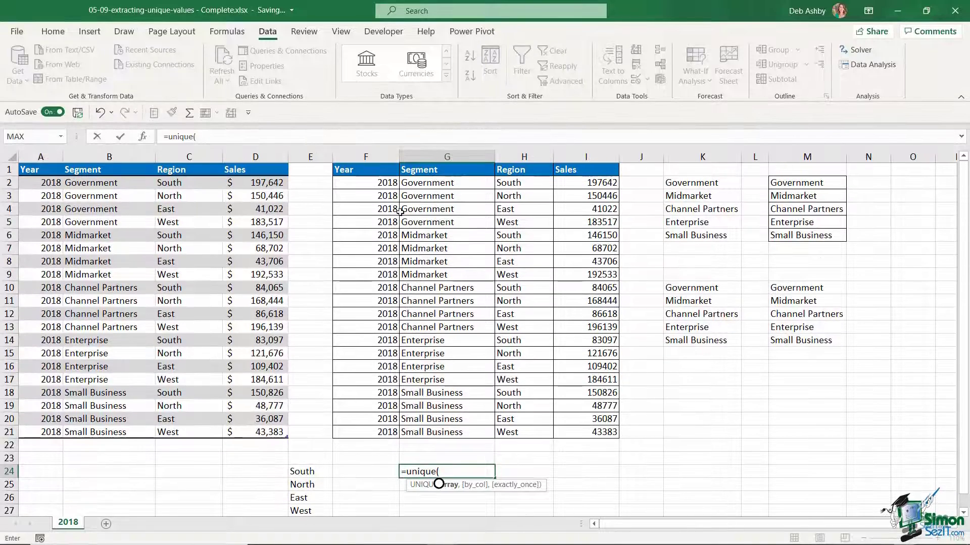
drag(353, 171, 573, 178)
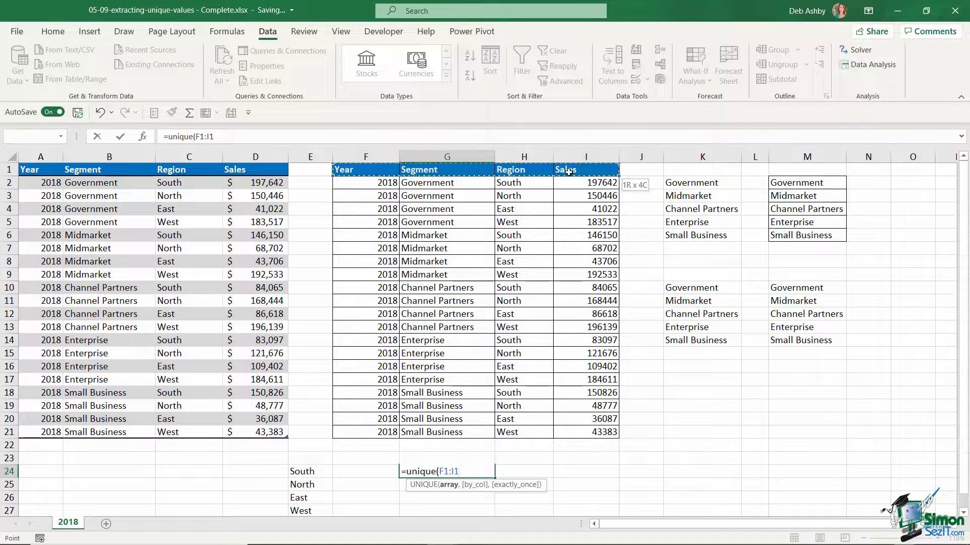
text())
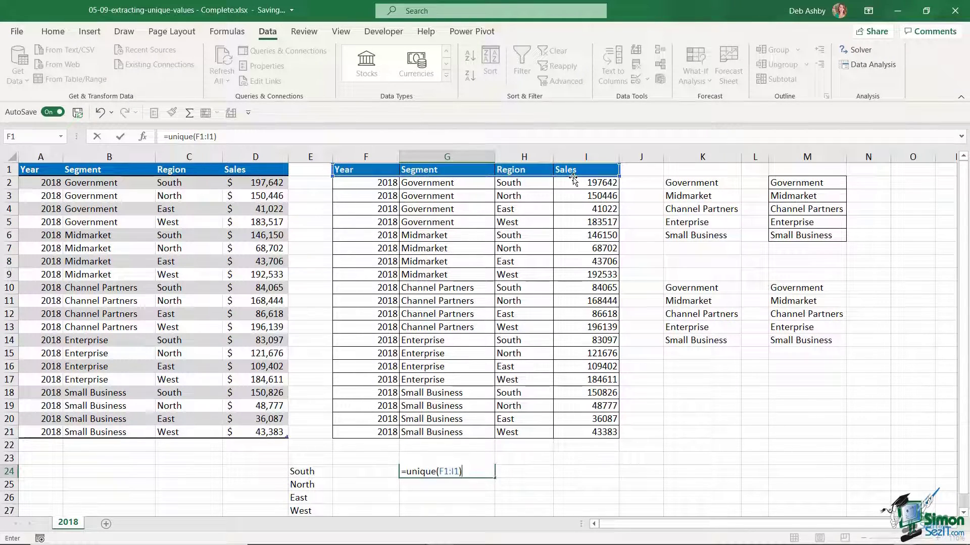
key(Return)
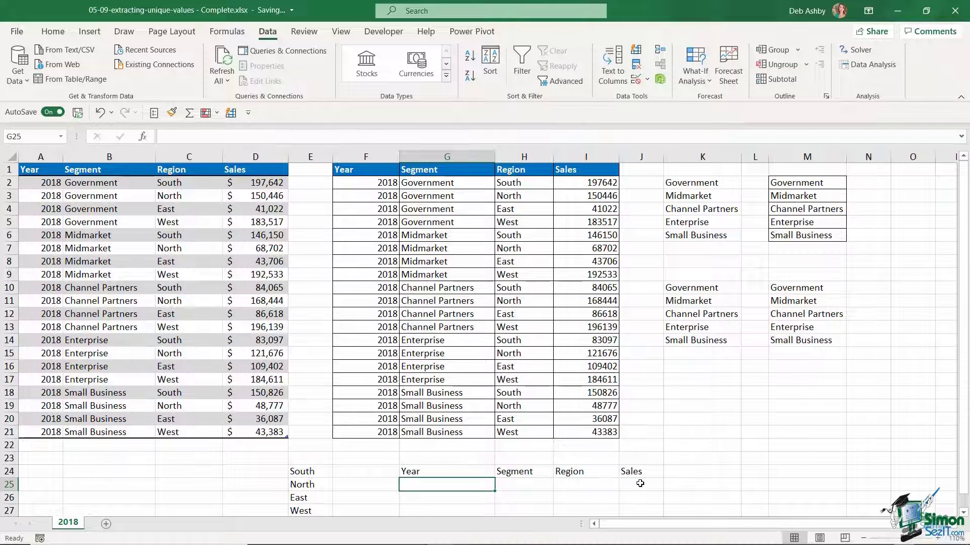
key(ctrl+z)
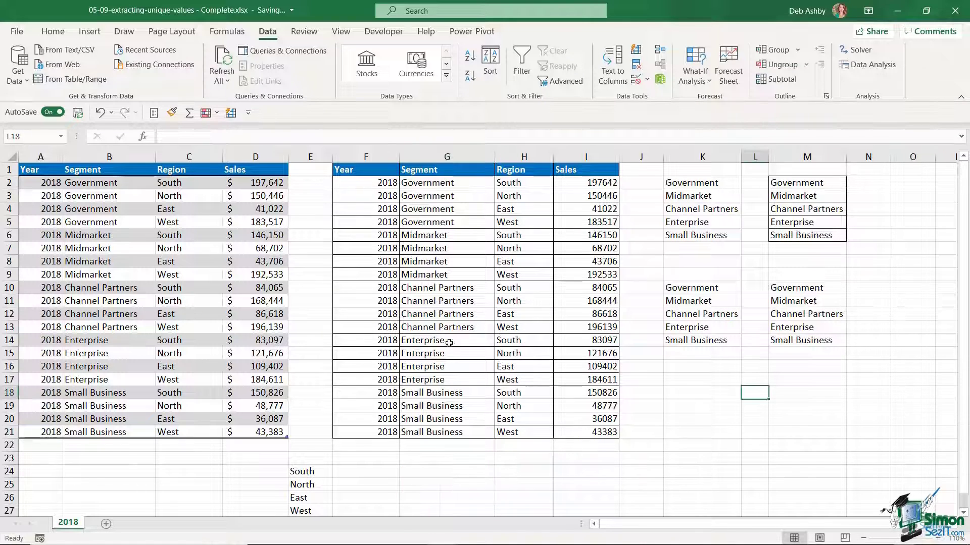
scroll(439, 344, down, 2)
click(318, 391)
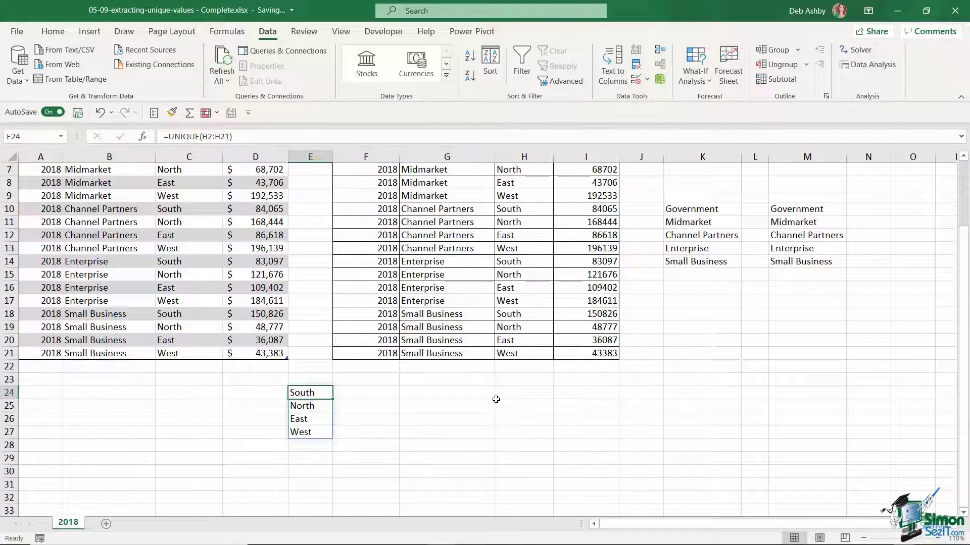
drag(309, 393, 309, 438)
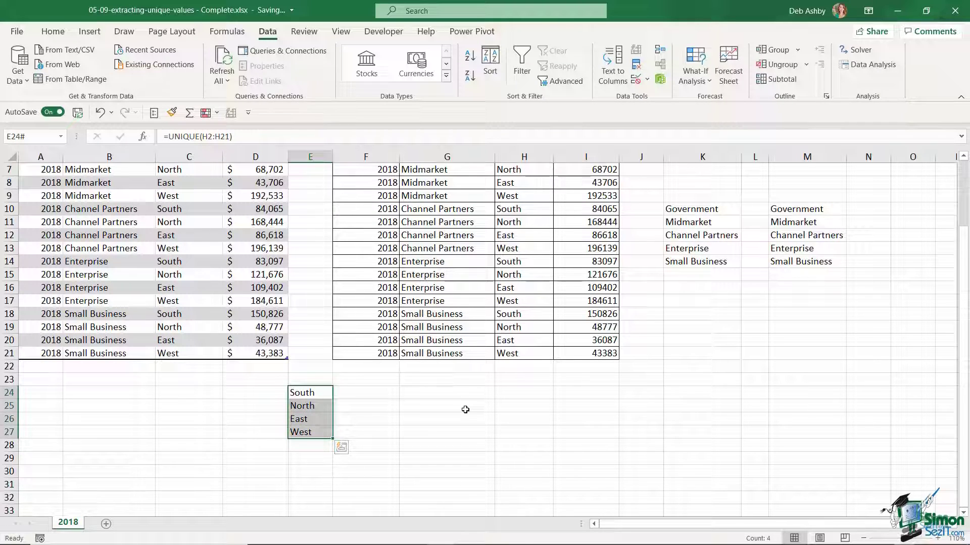
key(ctrl+c)
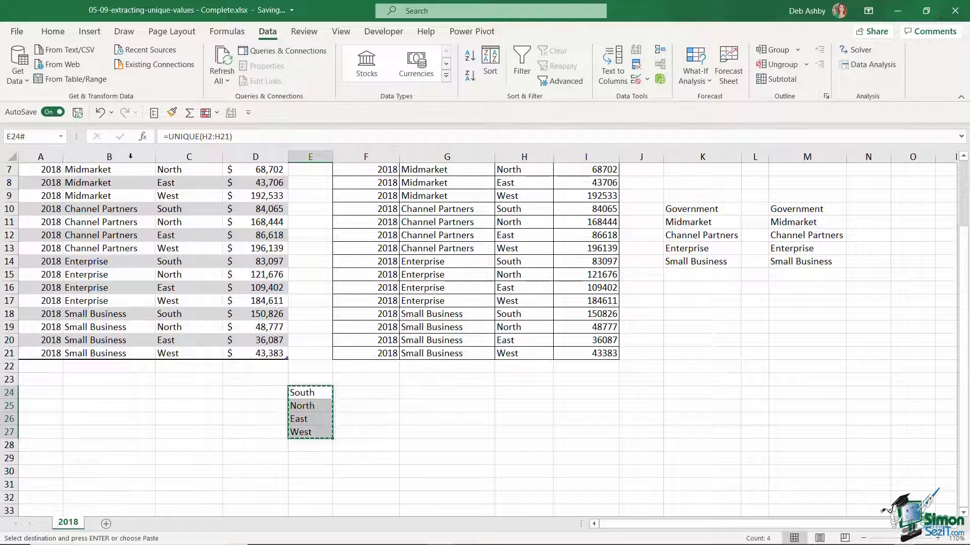
click(53, 31)
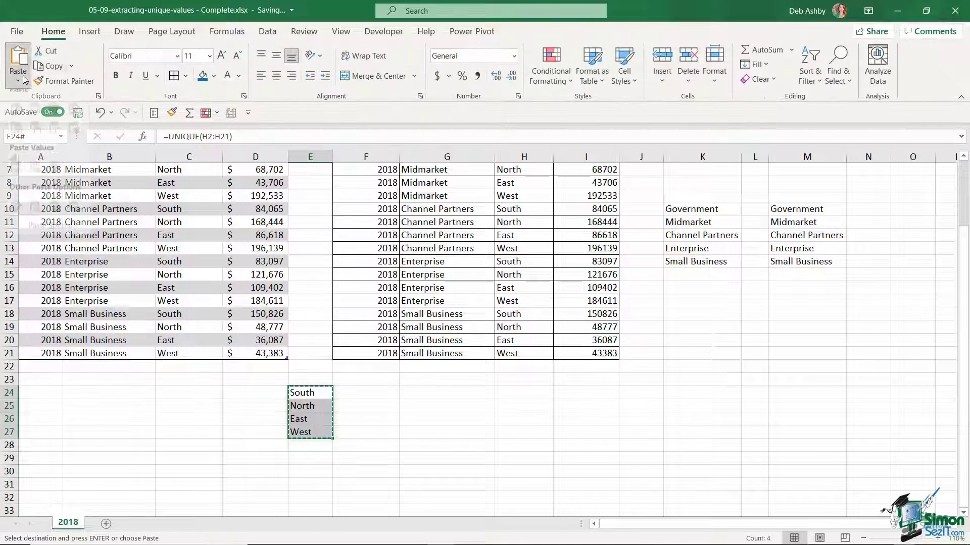
click(24, 79)
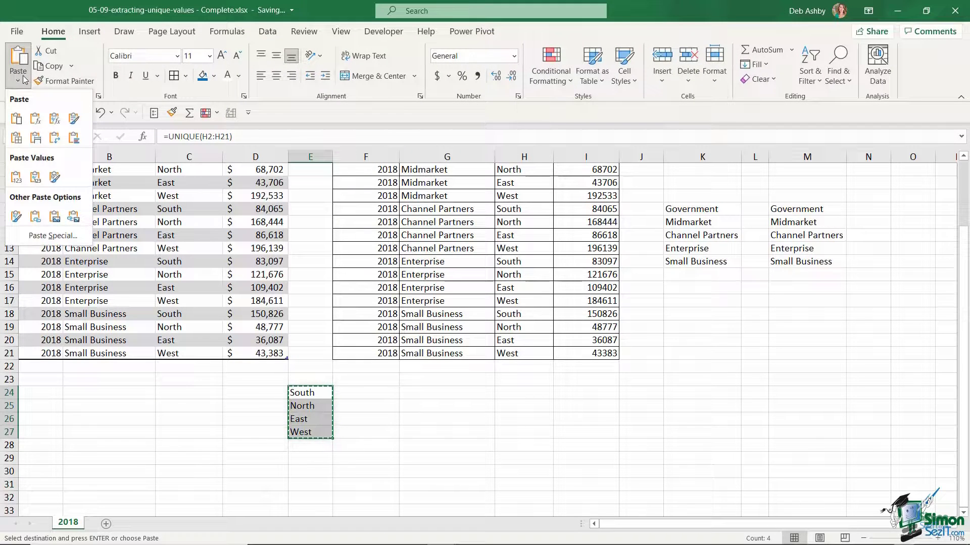
click(34, 236)
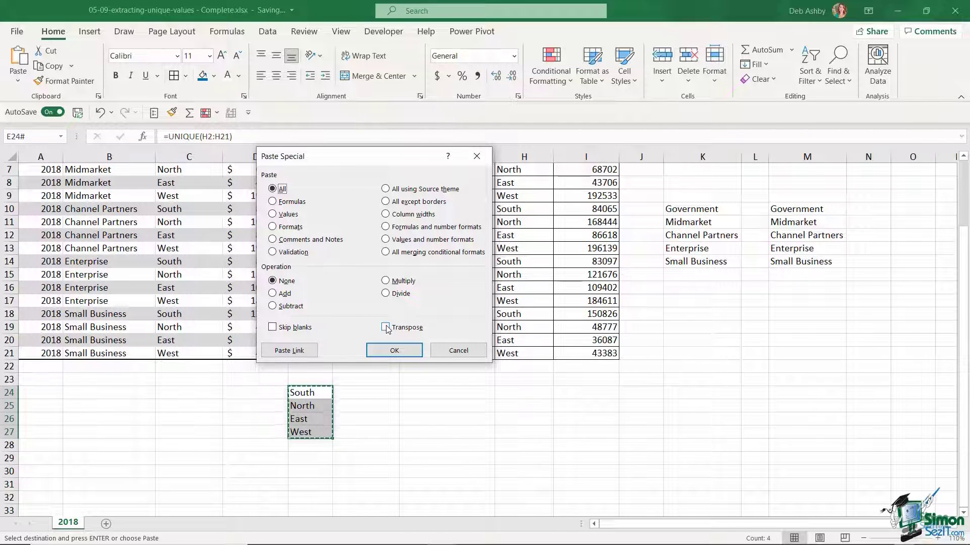
click(386, 327)
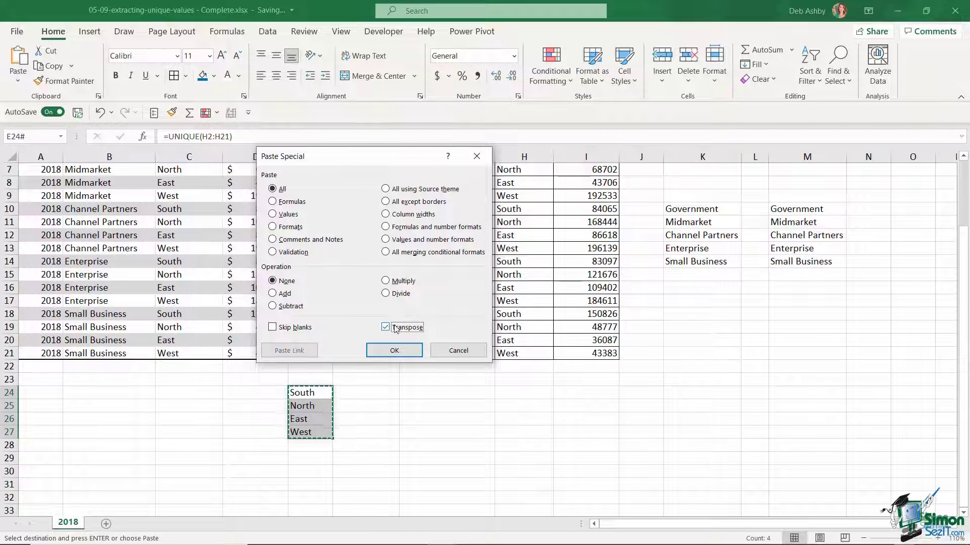
click(407, 352)
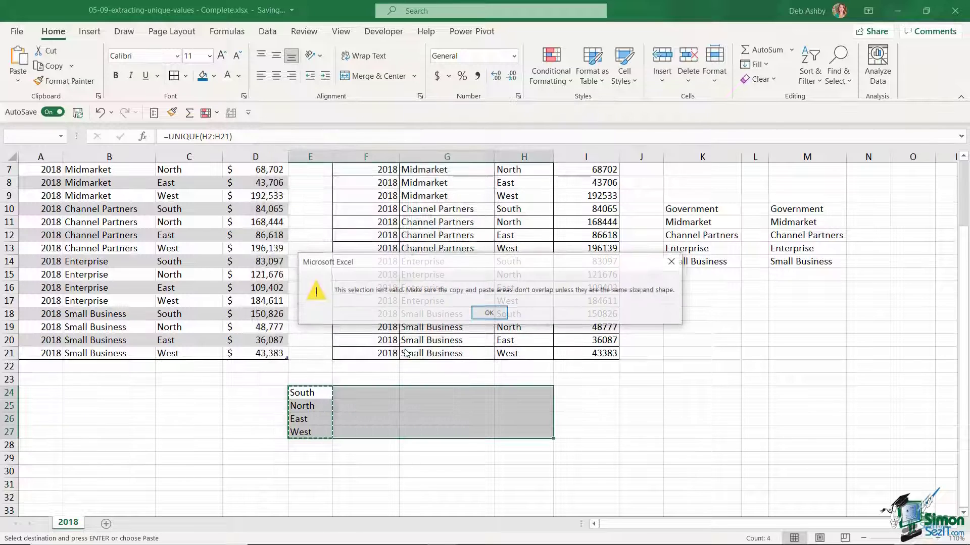
click(484, 315)
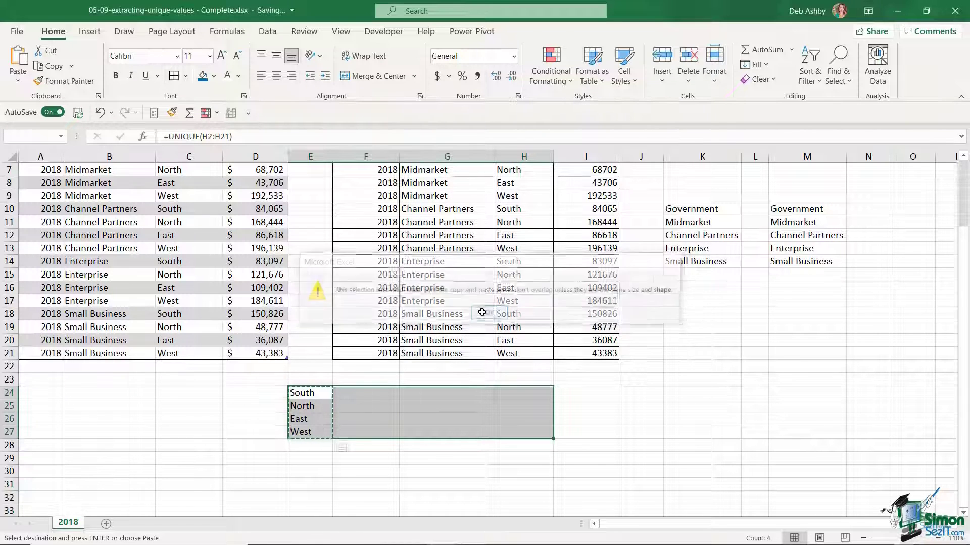
Change E24 to =TRANSPOSE(UNIQUE(H2:H21)) so regions spill across, then clear row 24
click(591, 410)
click(300, 392)
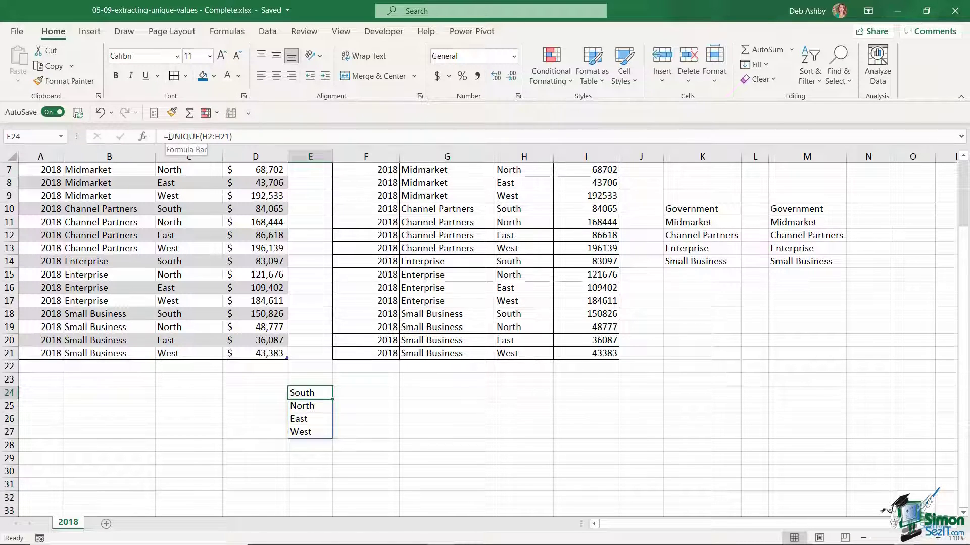
click(199, 137)
text(TRA)
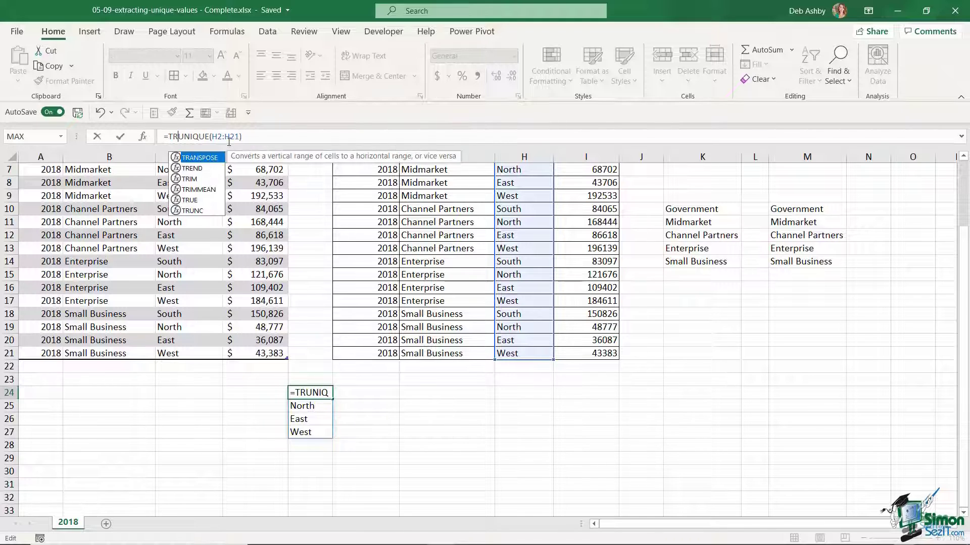
text(NS)
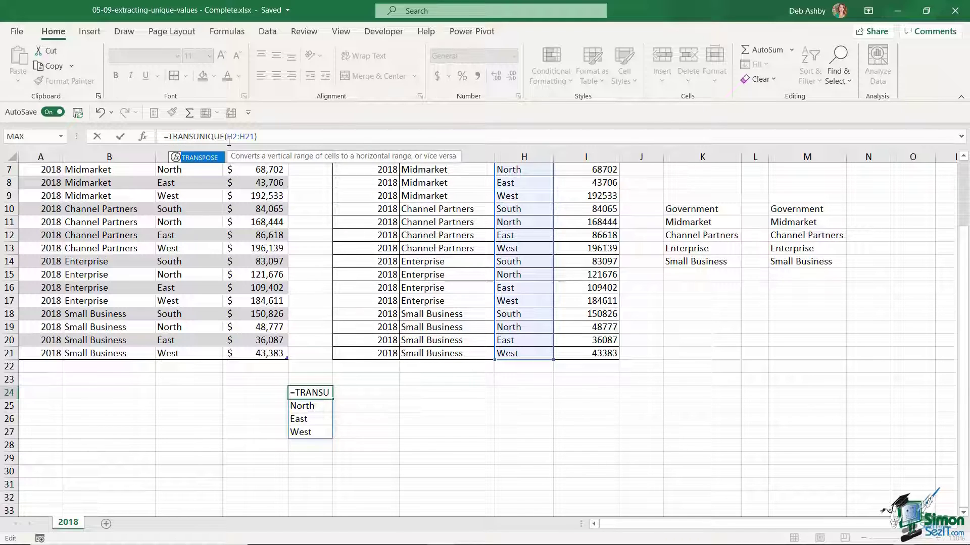
text(POSE()
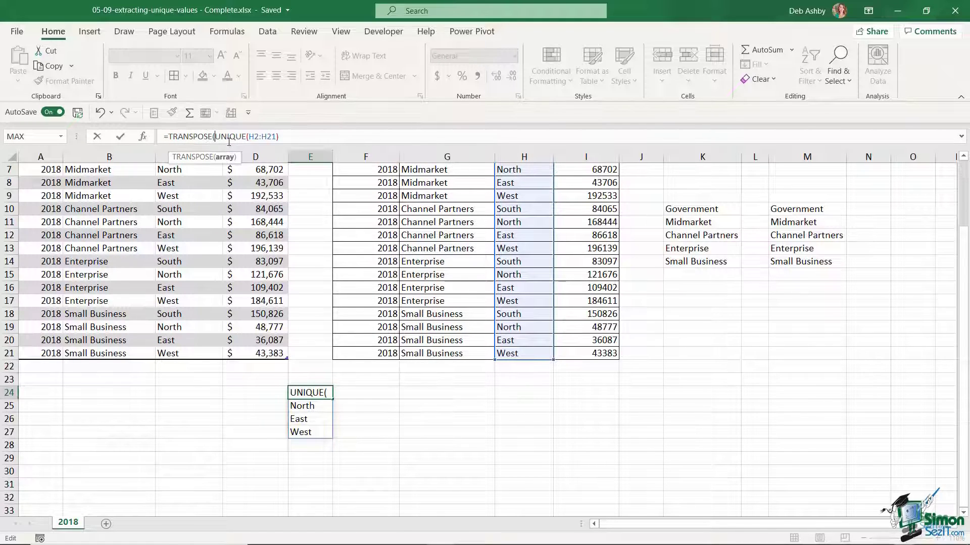
click(290, 135)
text())
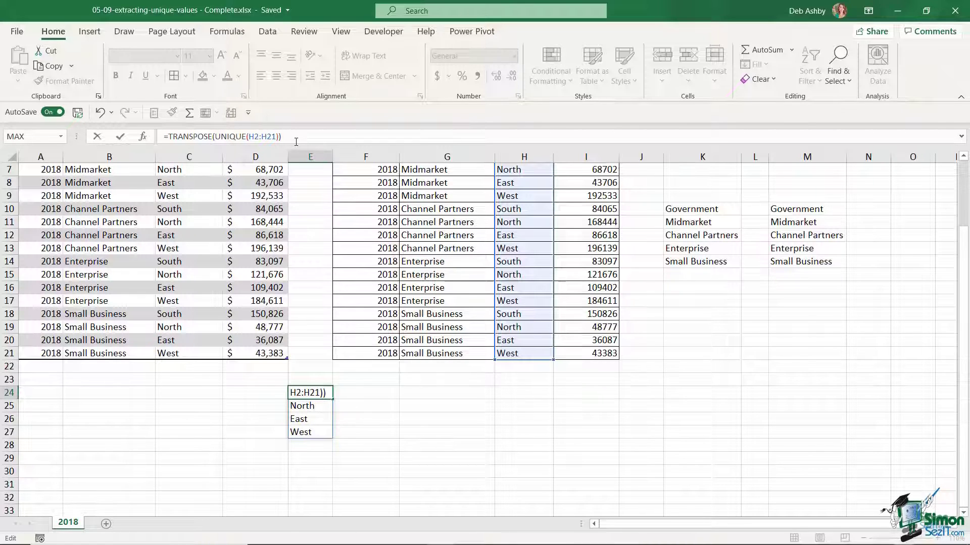
key(Return)
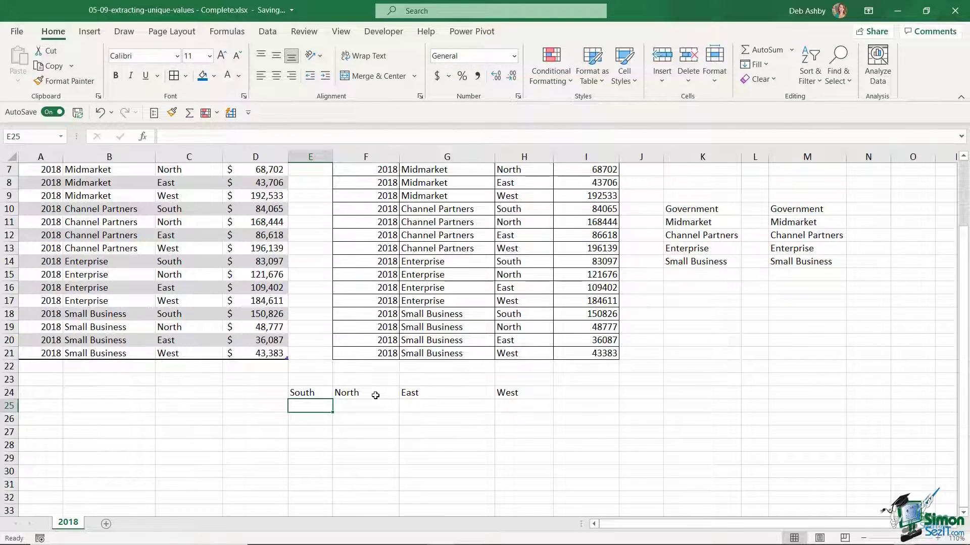
click(9, 392)
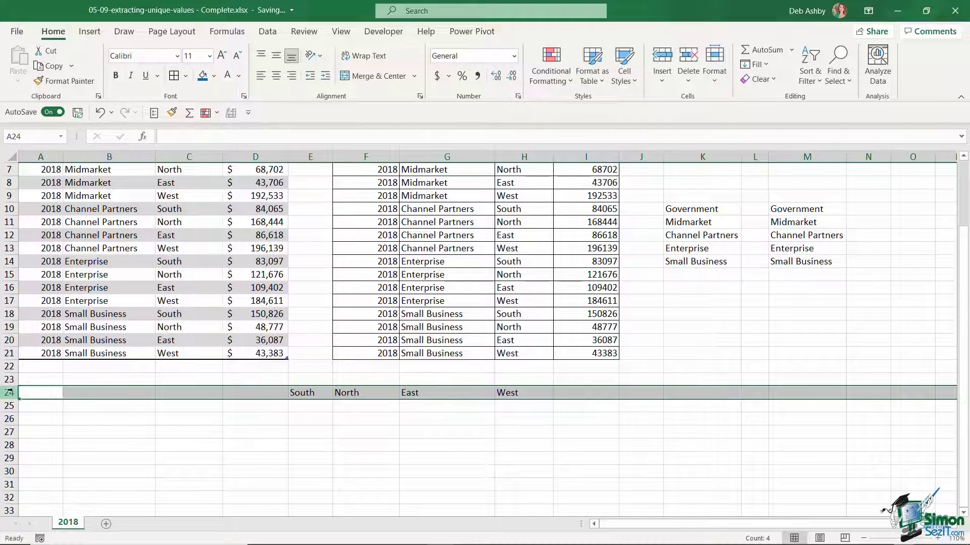
key(Delete)
click(665, 366)
scroll(661, 364, up, 2)
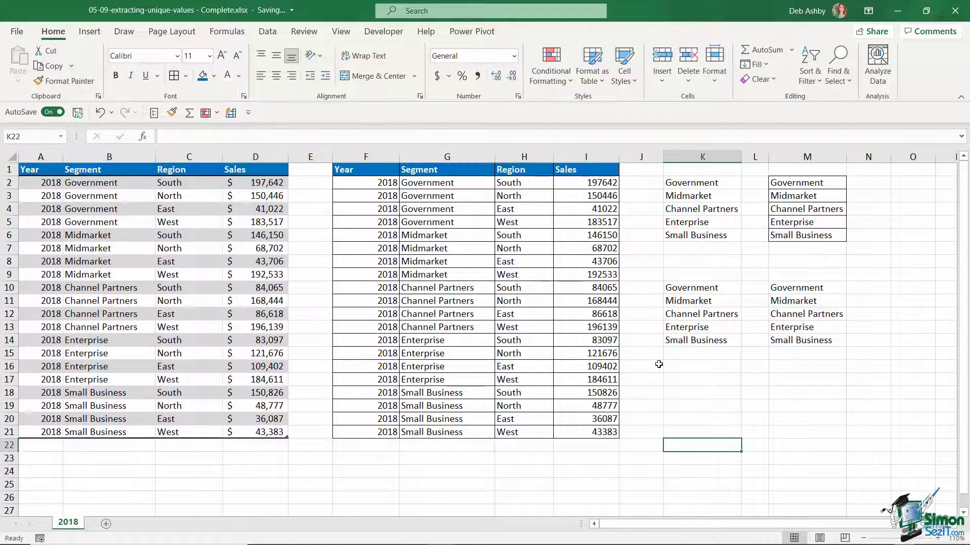